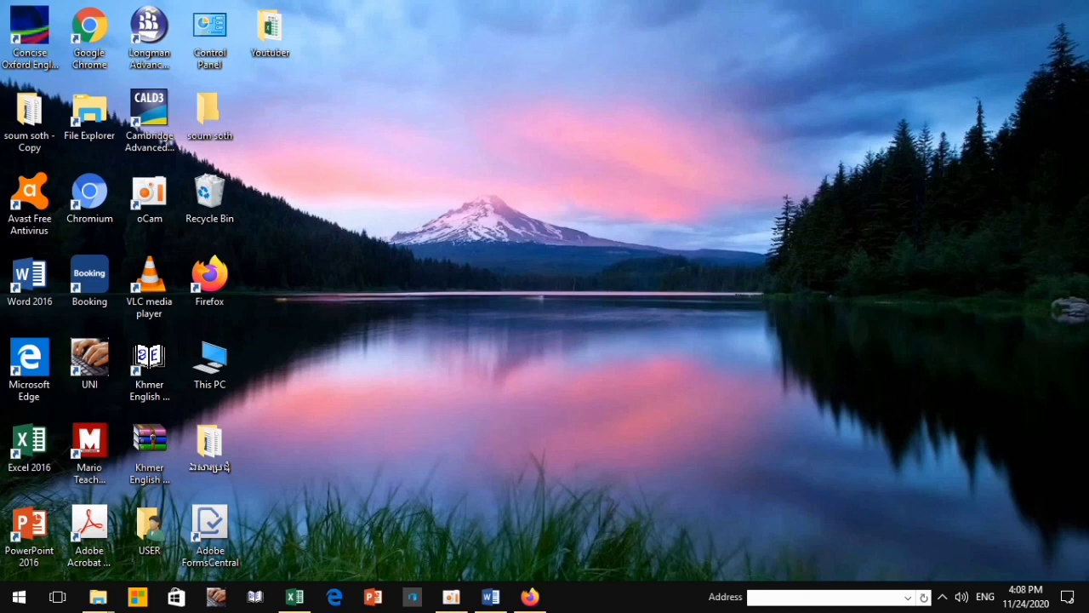
# Refresh the Windows desktop twice using its right-click menu.
pyautogui.rightClick(672, 63)
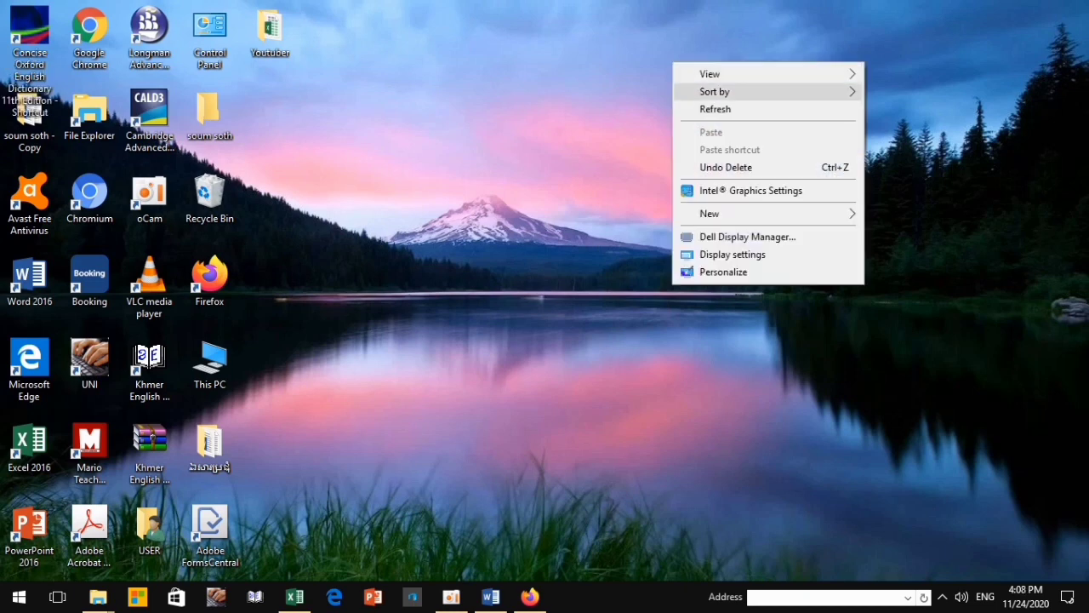
pyautogui.click(706, 110)
pyautogui.rightClick(681, 90)
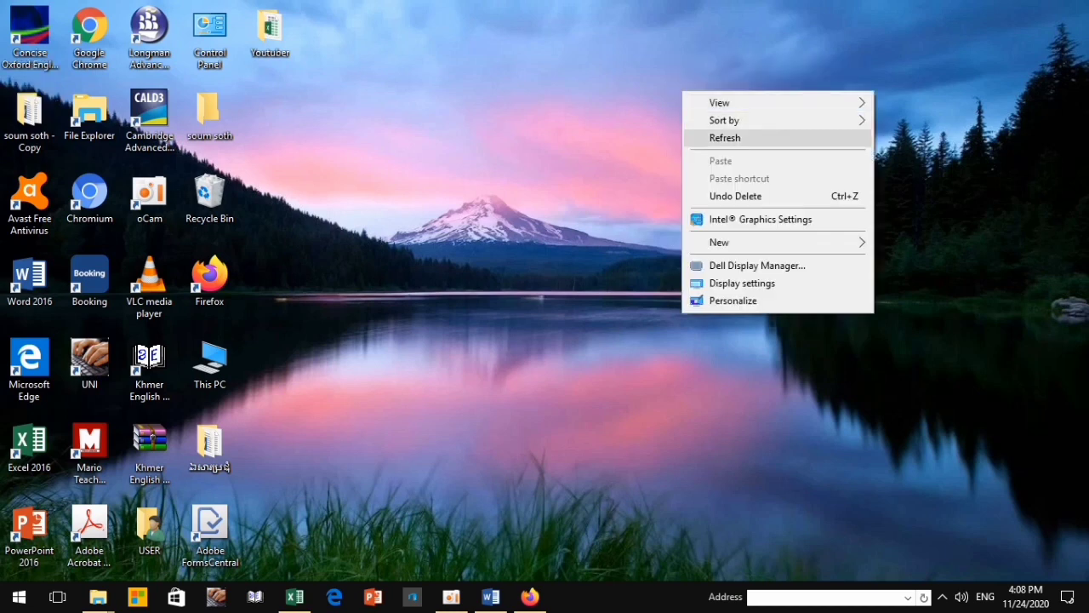
pyautogui.click(715, 139)
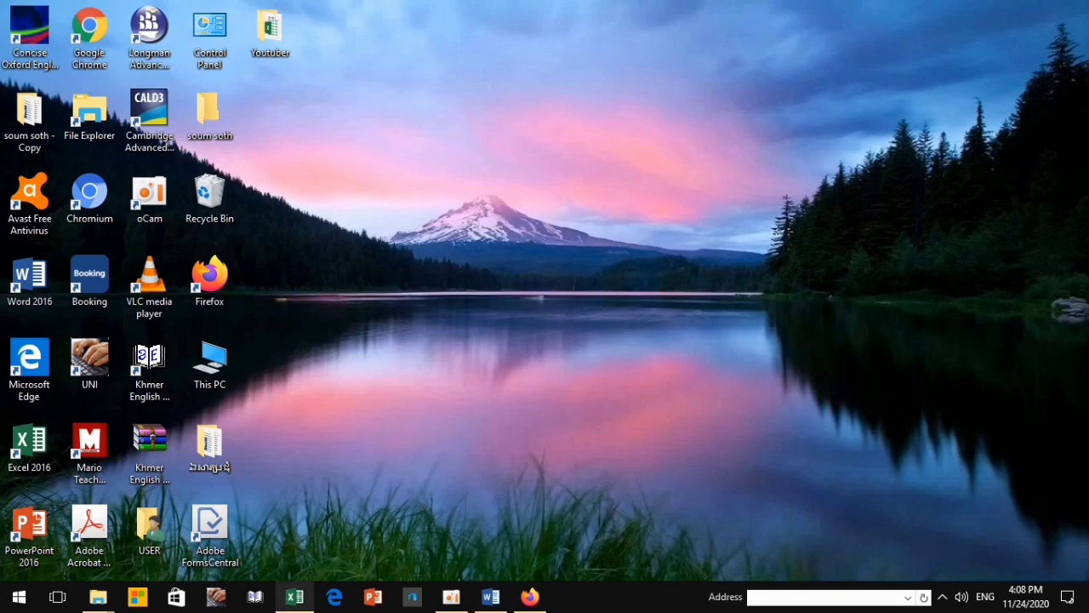
# Switch to the Formula workbook and delete the old scores and totals in E2:L38.
pyautogui.click(295, 597)
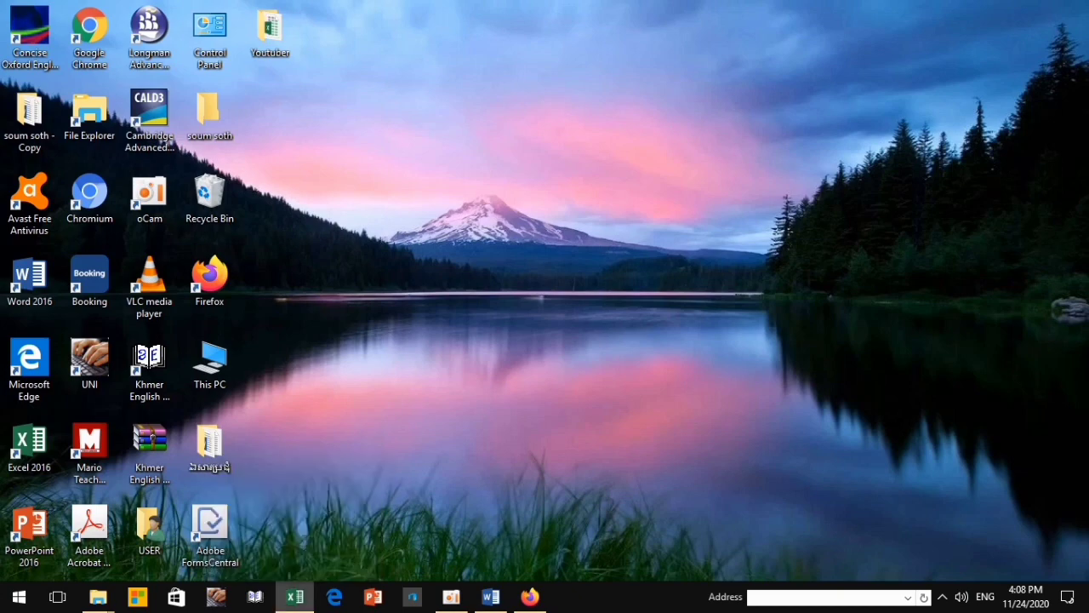
pyautogui.moveTo(312, 208)
pyautogui.mouseDown()
pyautogui.moveTo(843, 454)
pyautogui.moveTo(858, 514)
pyautogui.moveTo(858, 415)
pyautogui.mouseUp()
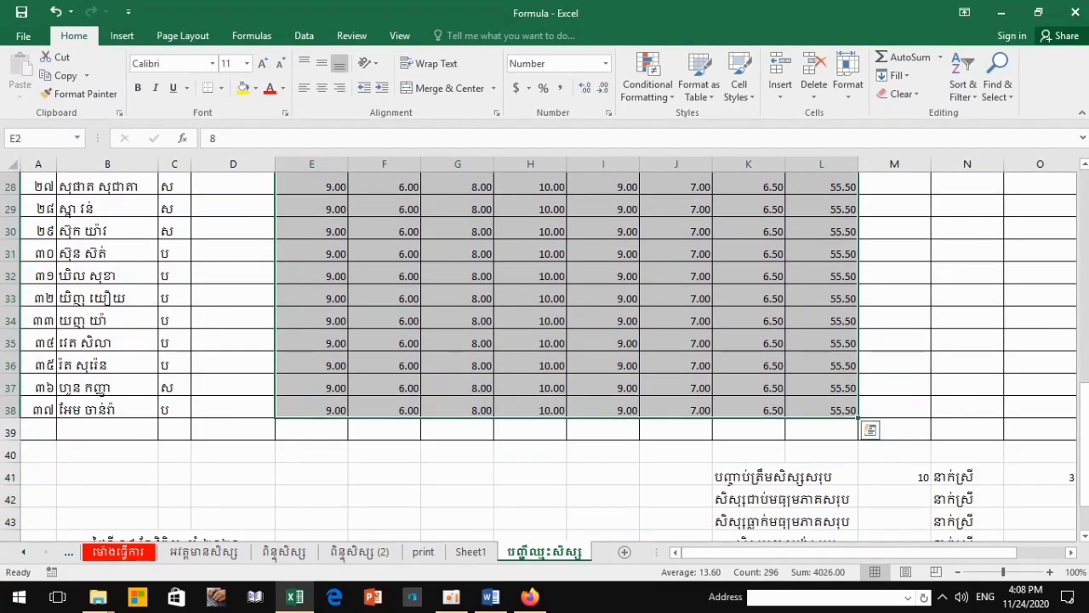
pyautogui.press('Delete')
pyautogui.click(311, 208)
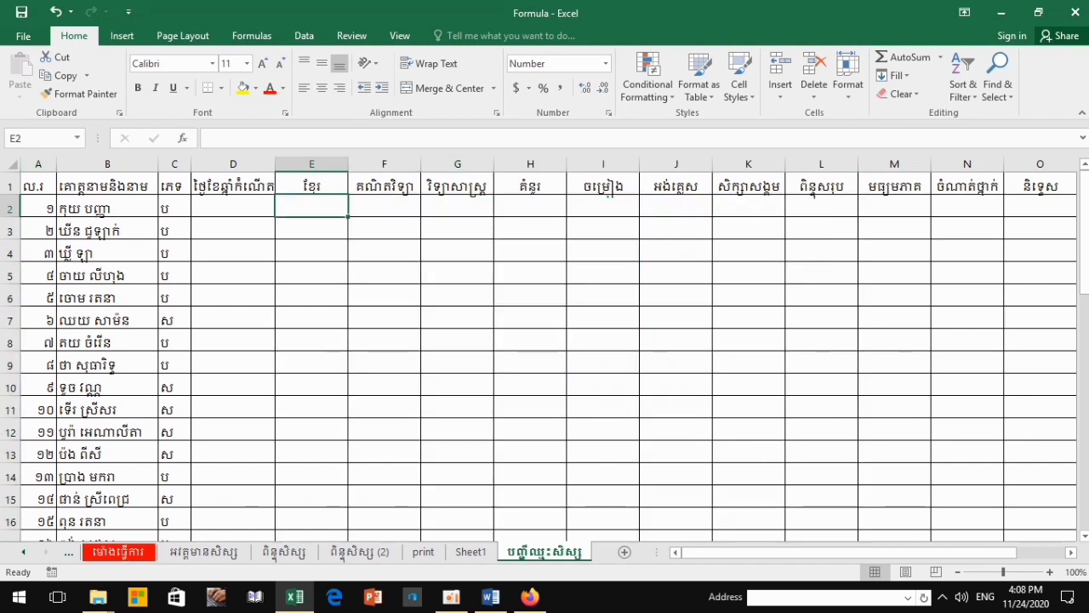
# Review the header row from A1 across the subjects, then return to E2.
pyautogui.click(38, 185)
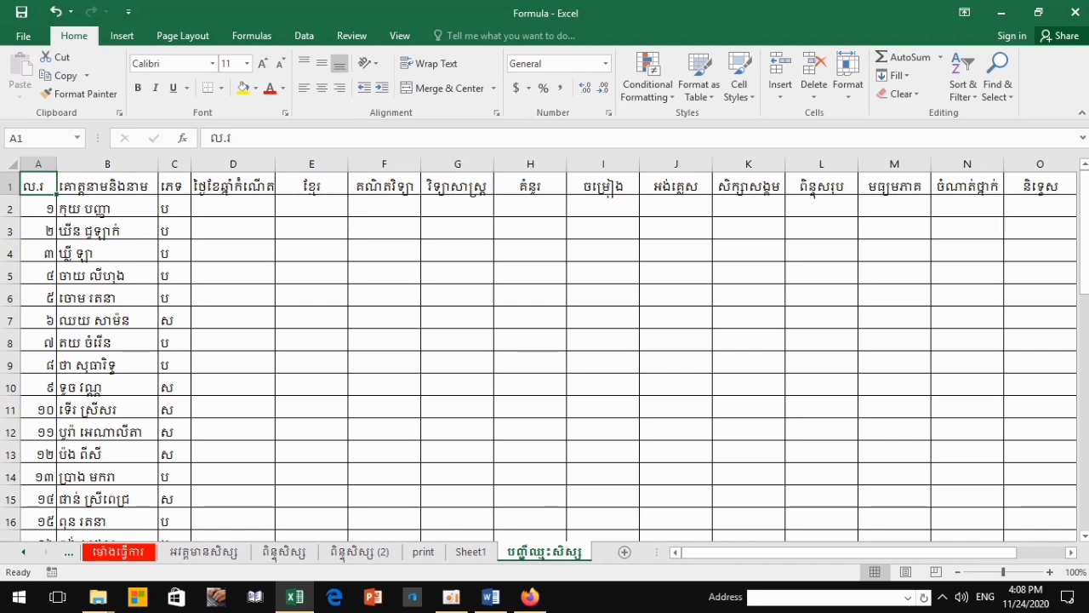
pyautogui.click(107, 186)
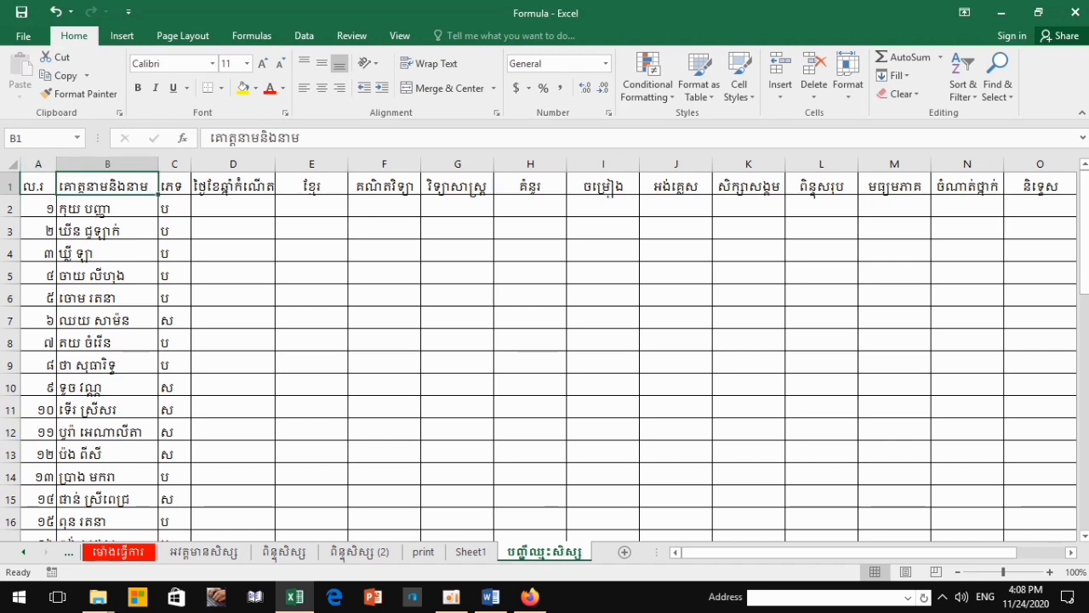
pyautogui.press('Right')
pyautogui.press('Right')
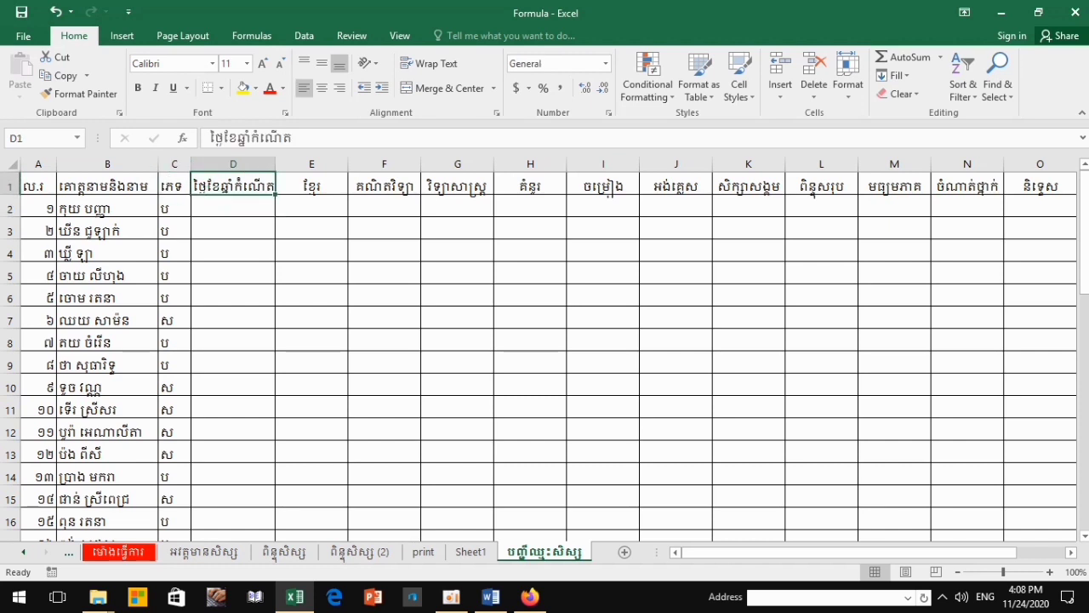
pyautogui.press('Right')
pyautogui.press('Right')
pyautogui.press('Right')
pyautogui.press('Right')
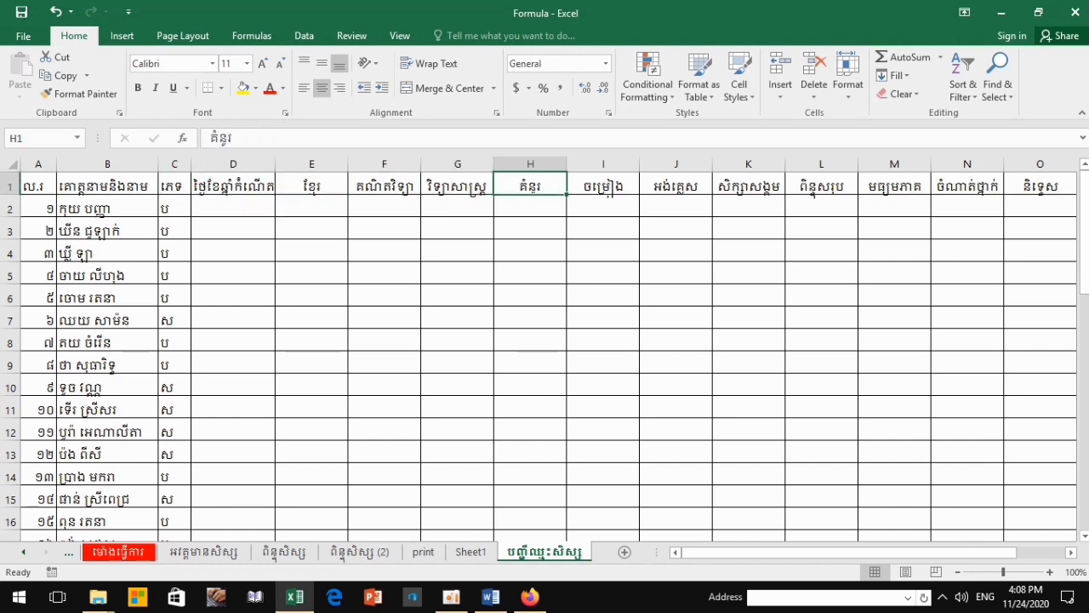
pyautogui.press('Right')
pyautogui.press('Right')
pyautogui.press('Right')
pyautogui.press('Right')
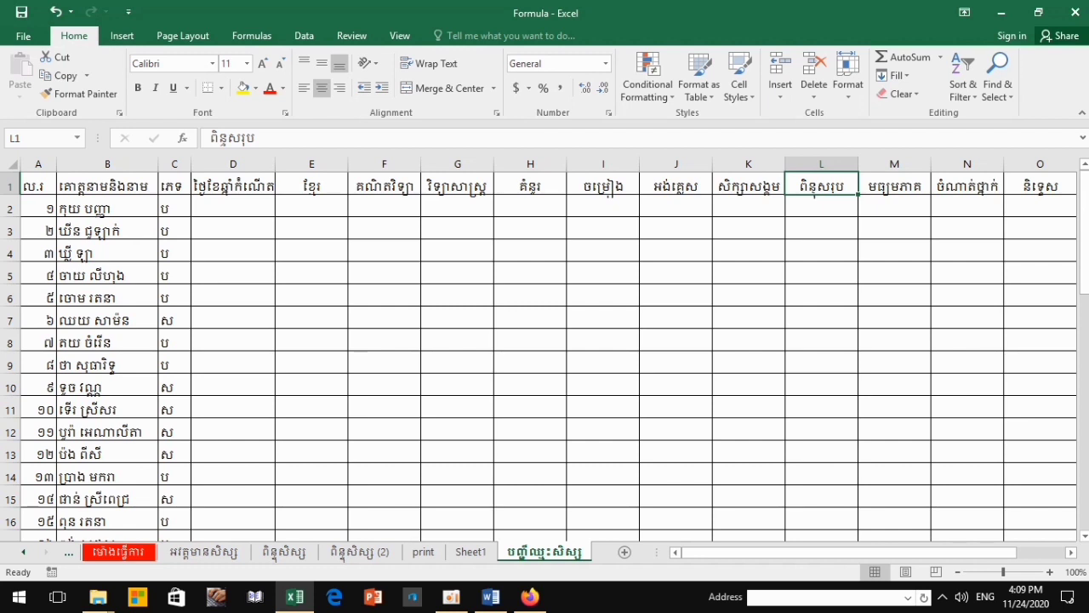
pyautogui.click(822, 206)
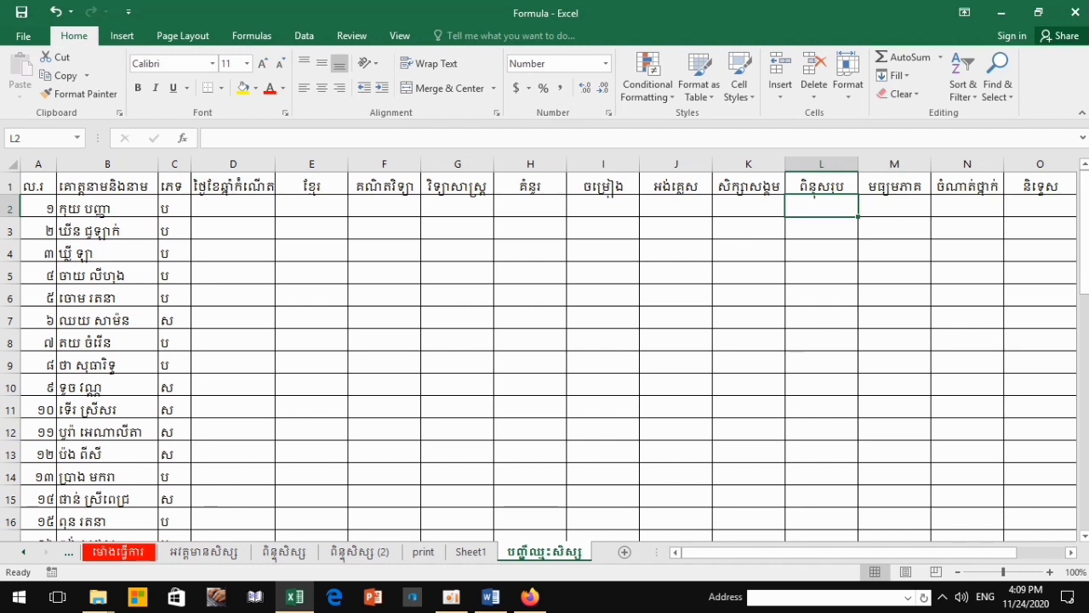
pyautogui.press('Left')
pyautogui.press('Left')
pyautogui.press('Left')
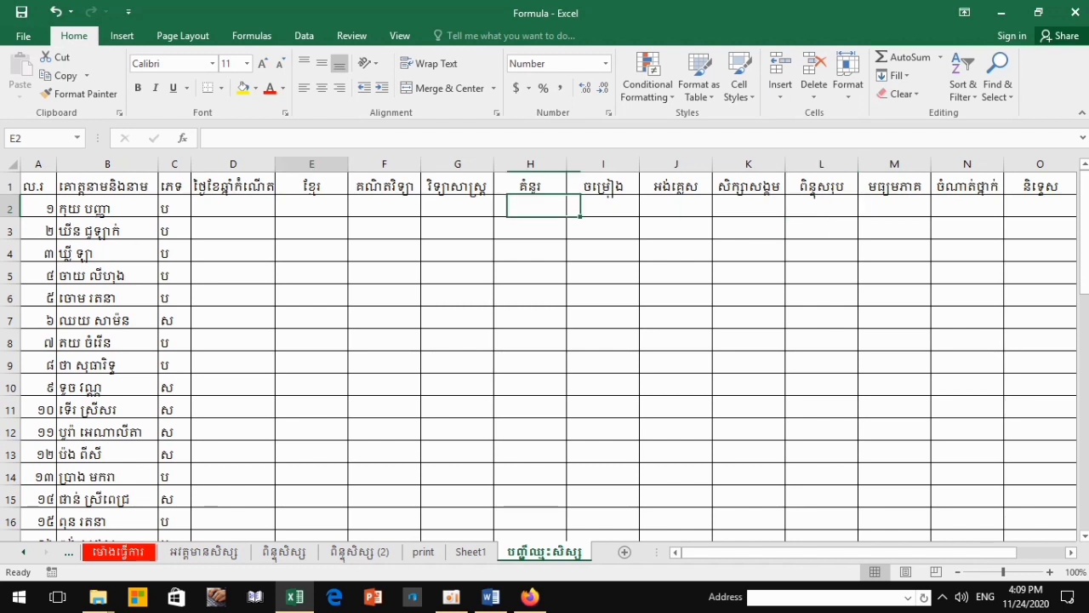
pyautogui.press('Left')
pyautogui.press('Left')
pyautogui.press('Left')
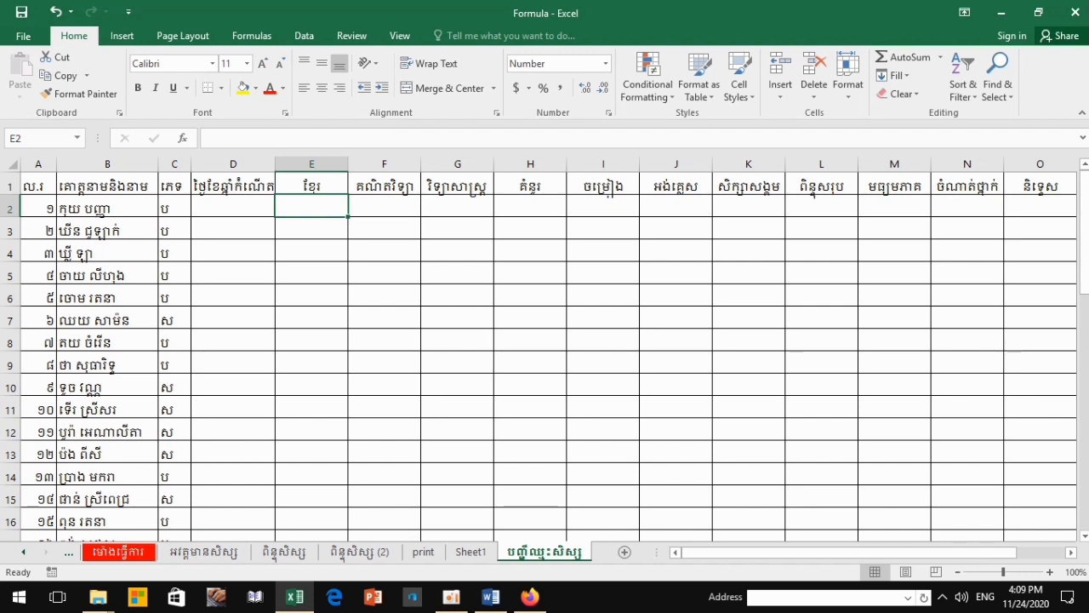
# Enter scores 8, 5, 7, 9, 6, 9, 6 across E2:K2.
pyautogui.write('8')
pyautogui.press('Tab')
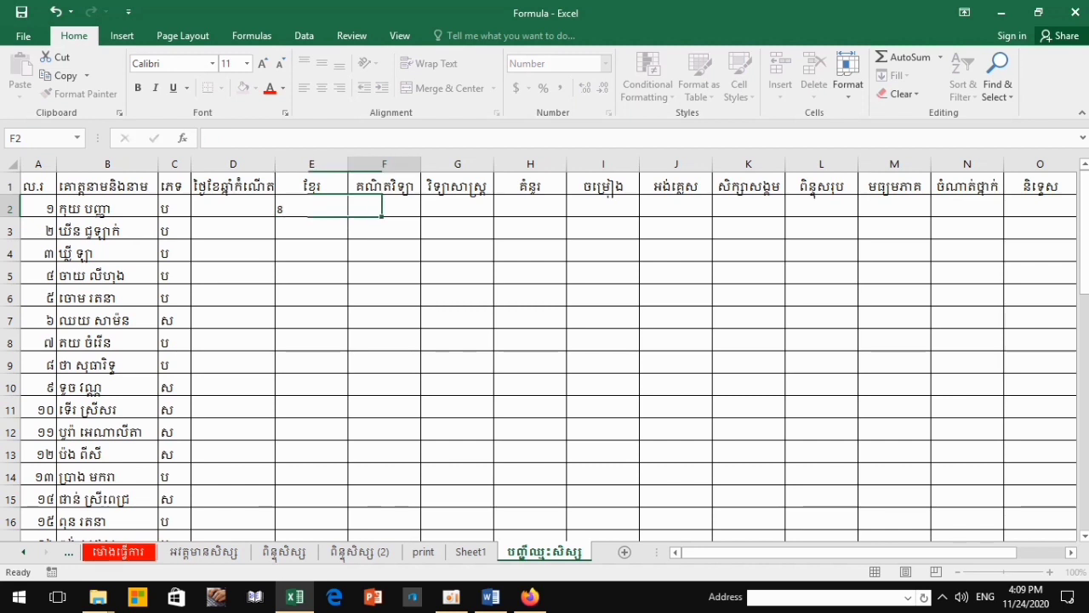
pyautogui.write('5')
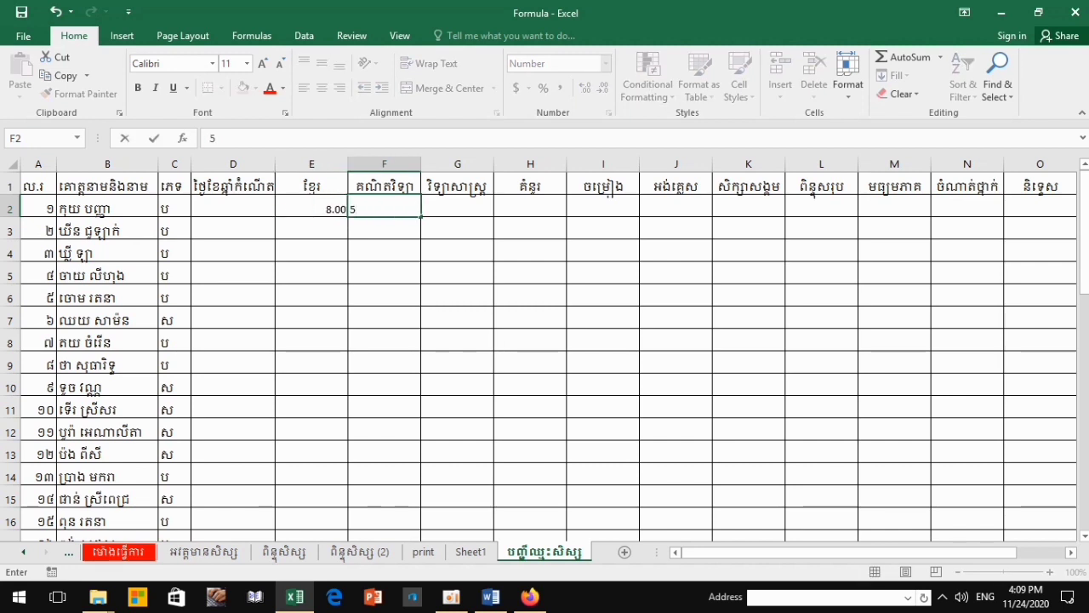
pyautogui.press('Tab')
pyautogui.write('7')
pyautogui.press('Tab')
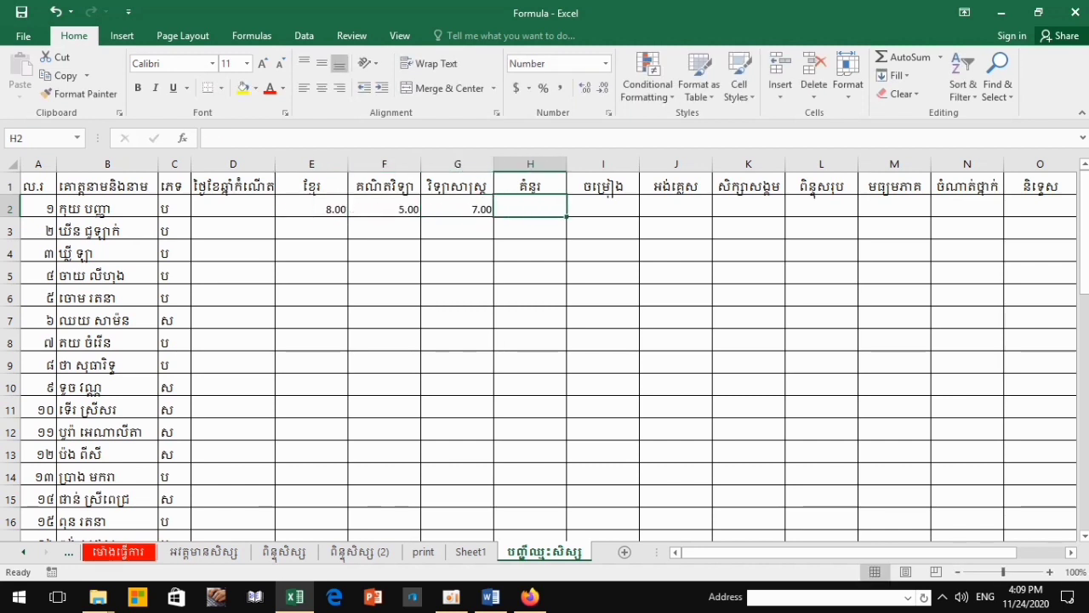
pyautogui.write('9')
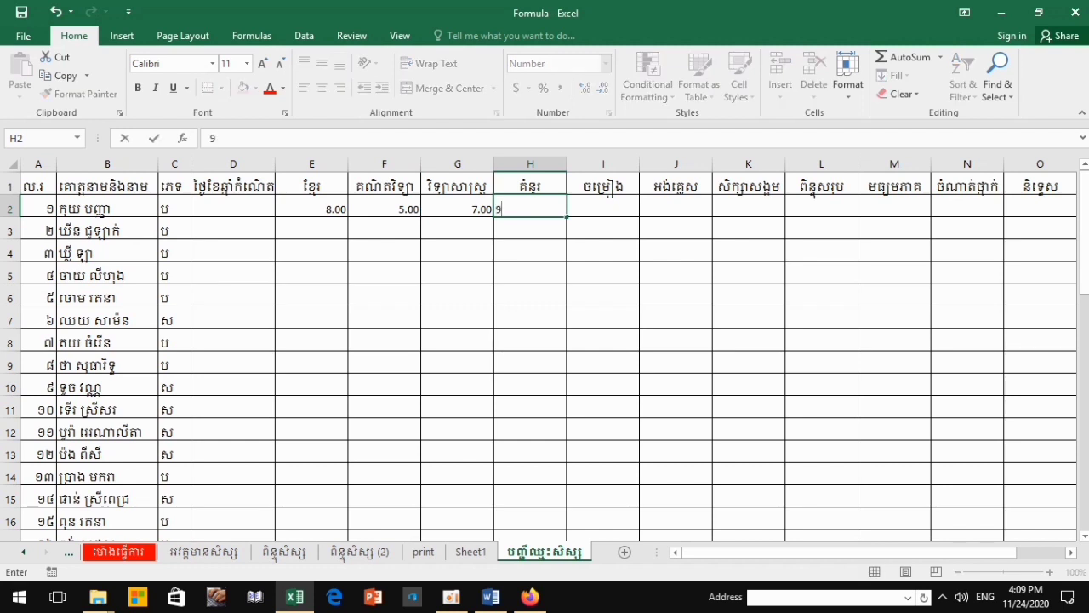
pyautogui.press('Tab')
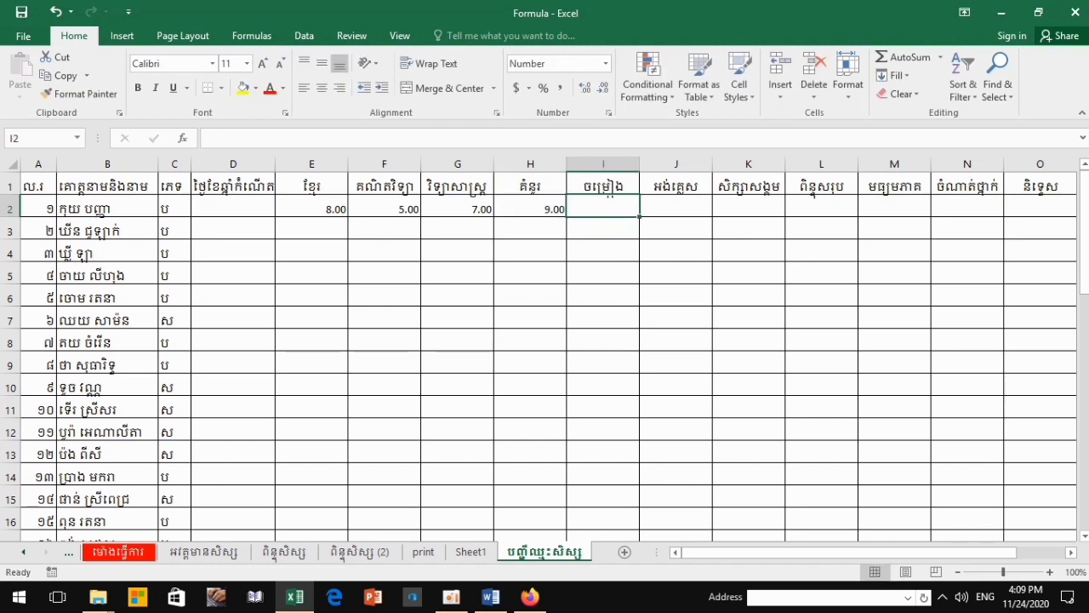
pyautogui.write('6')
pyautogui.press('Tab')
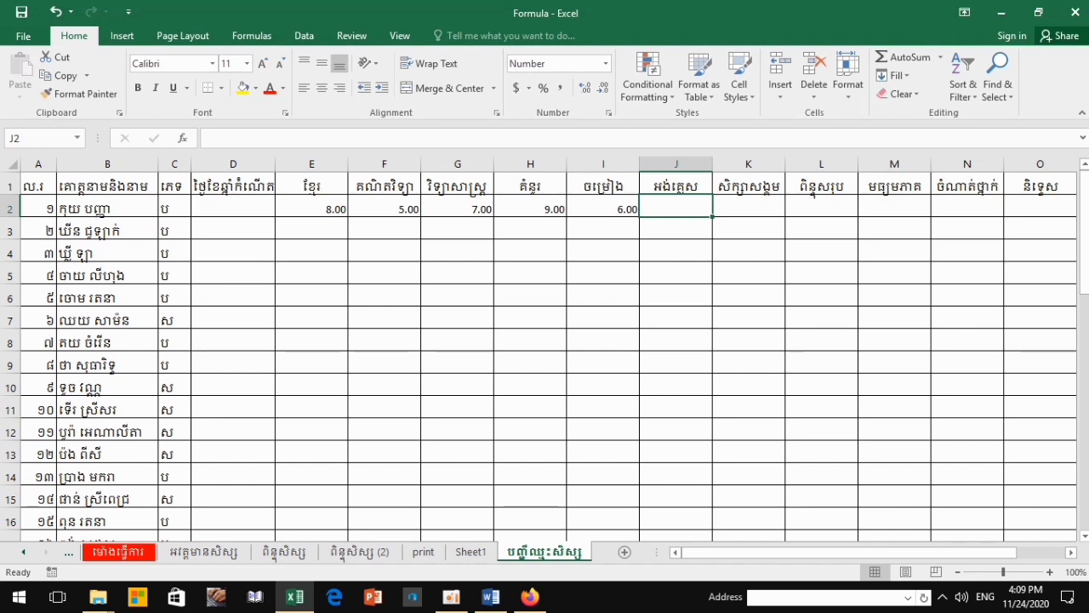
pyautogui.write('9')
pyautogui.press('Tab')
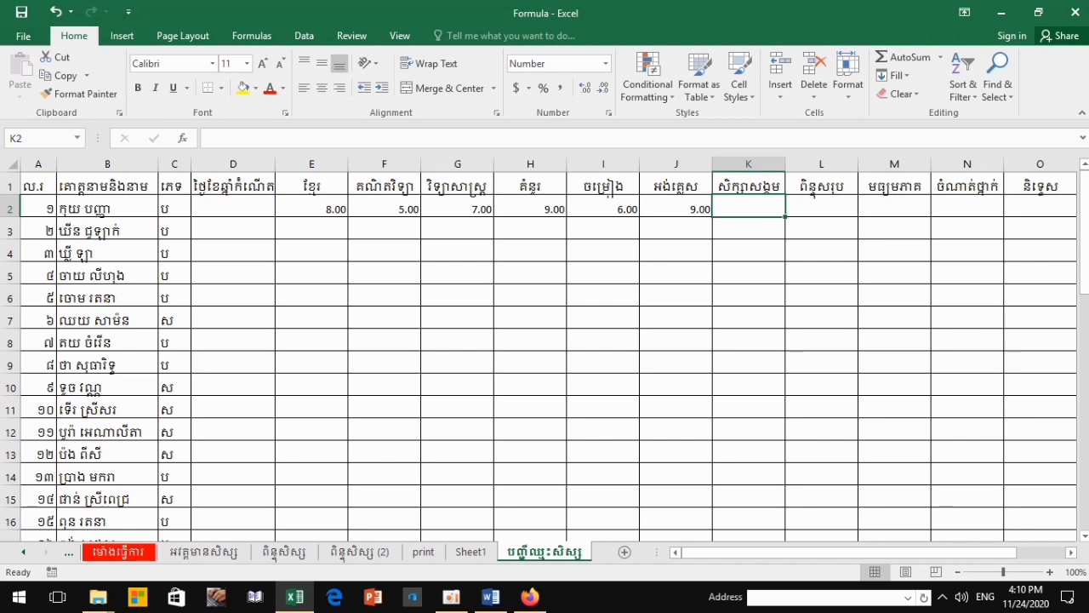
pyautogui.write('6')
pyautogui.press('Tab')
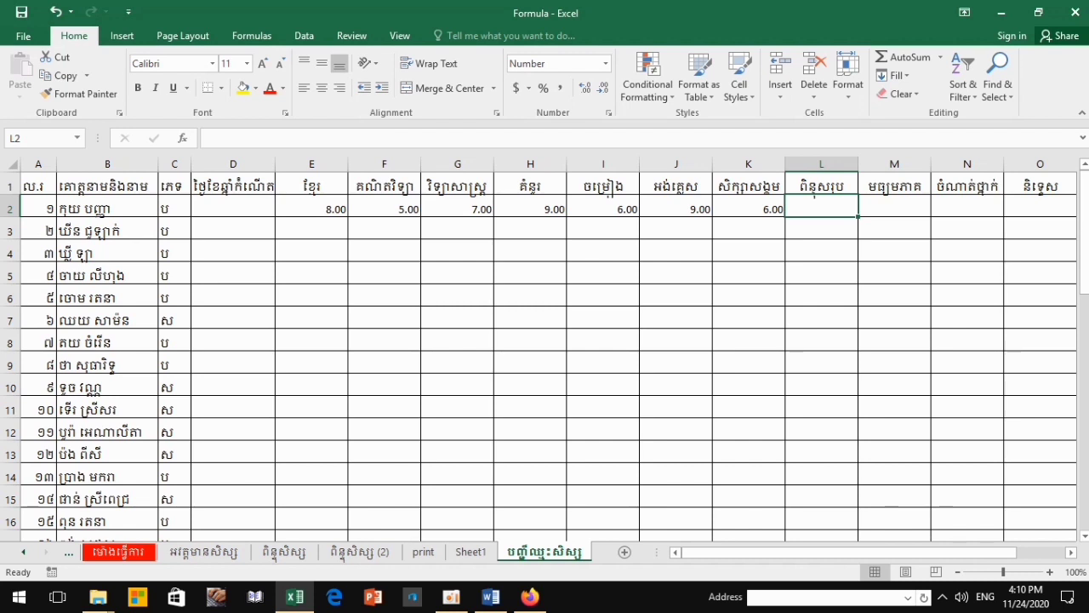
# Check K2 and L2, then move to E3 for the second student.
pyautogui.click(749, 209)
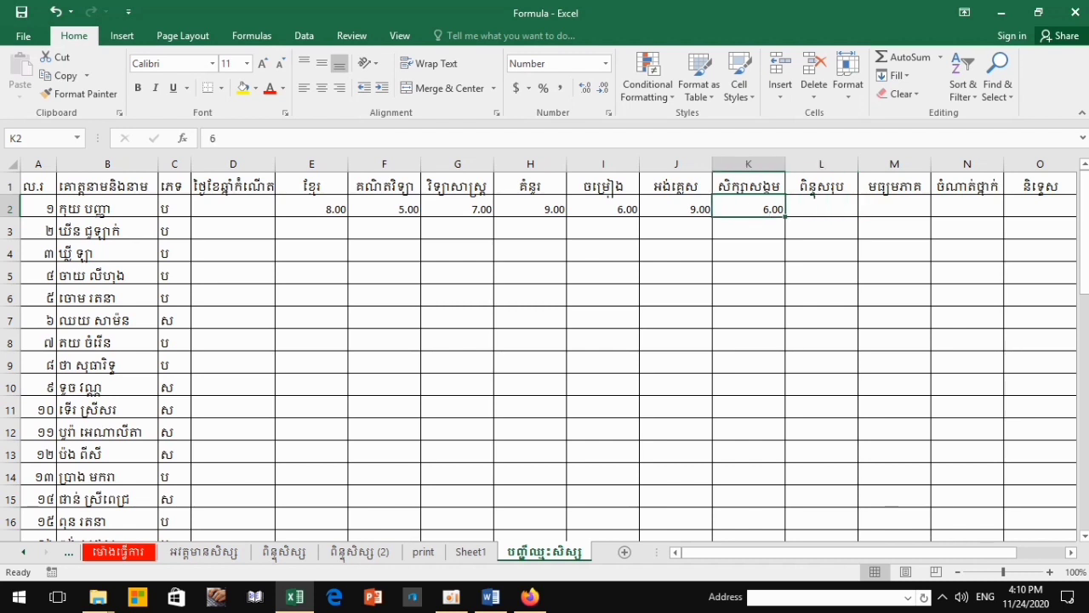
pyautogui.click(800, 206)
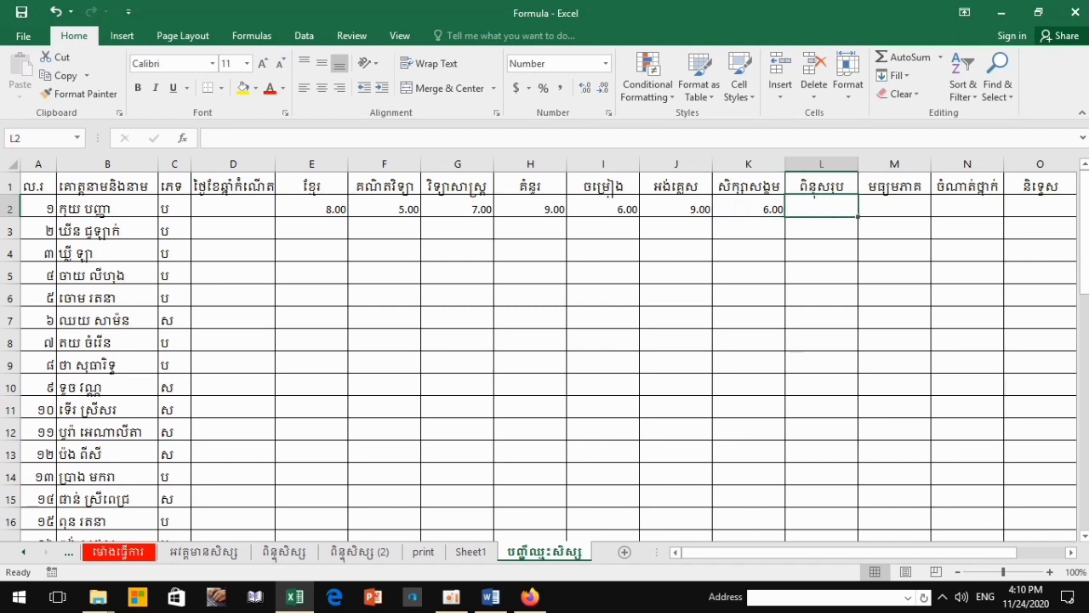
pyautogui.click(311, 228)
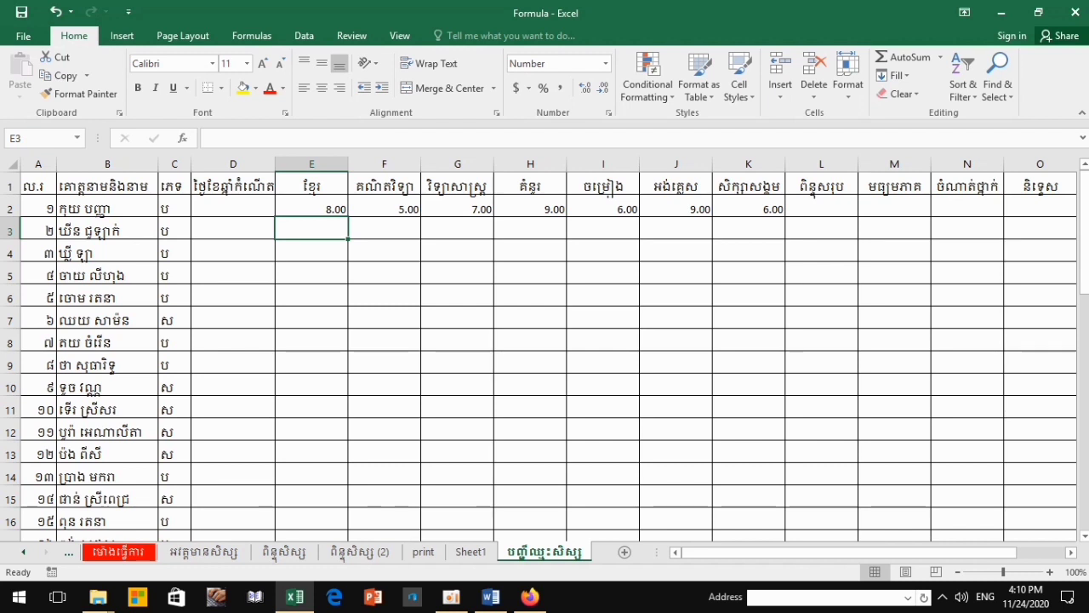
# Enter =SUM(E2:K2) in L2 to total the first student's scores as 50.00.
pyautogui.click(815, 204)
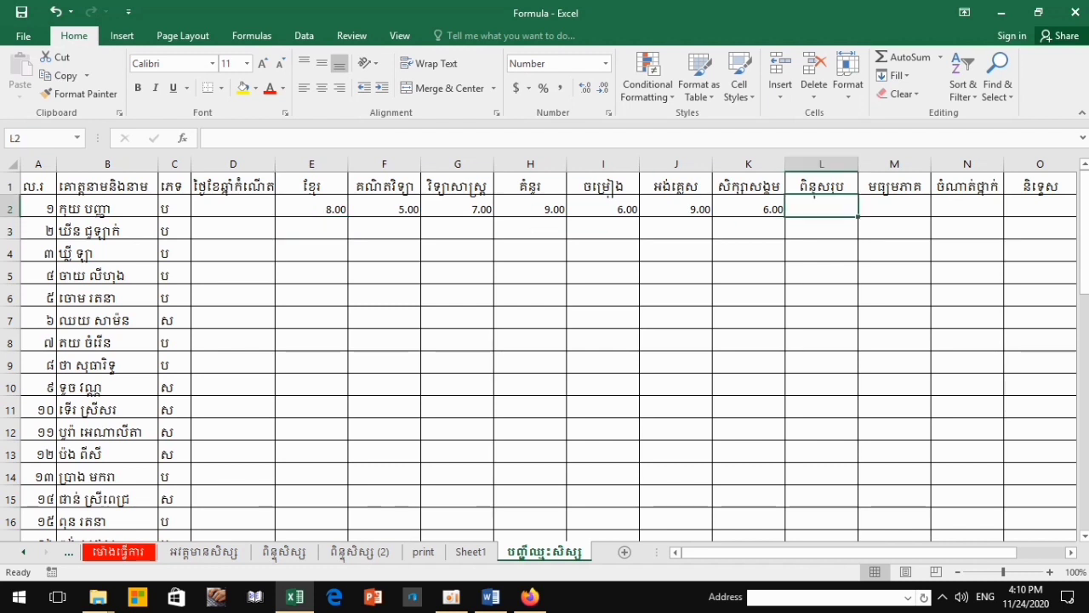
pyautogui.write('=')
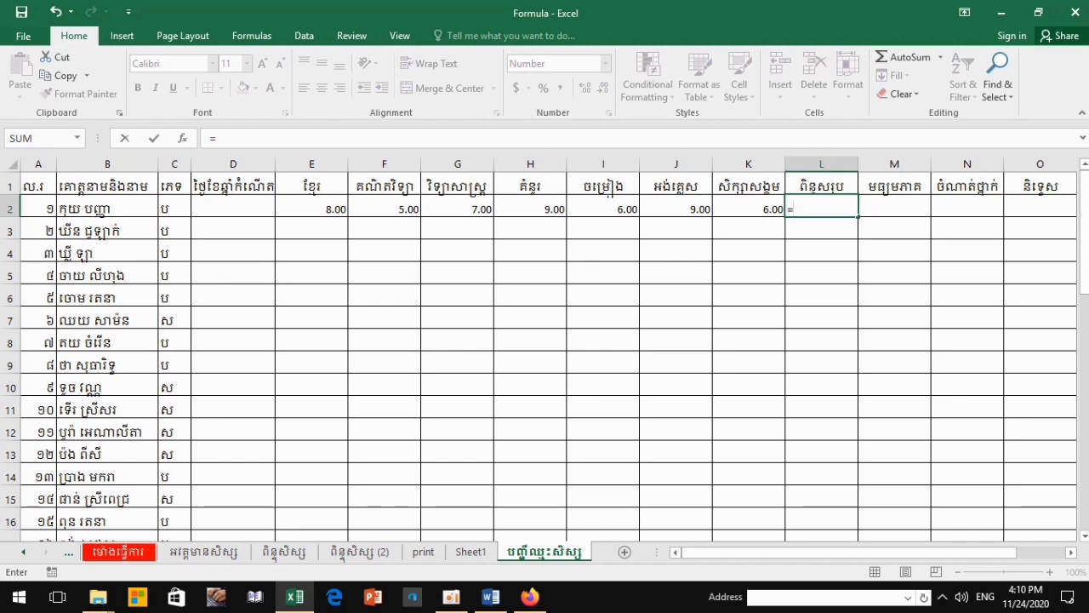
pyautogui.write('s')
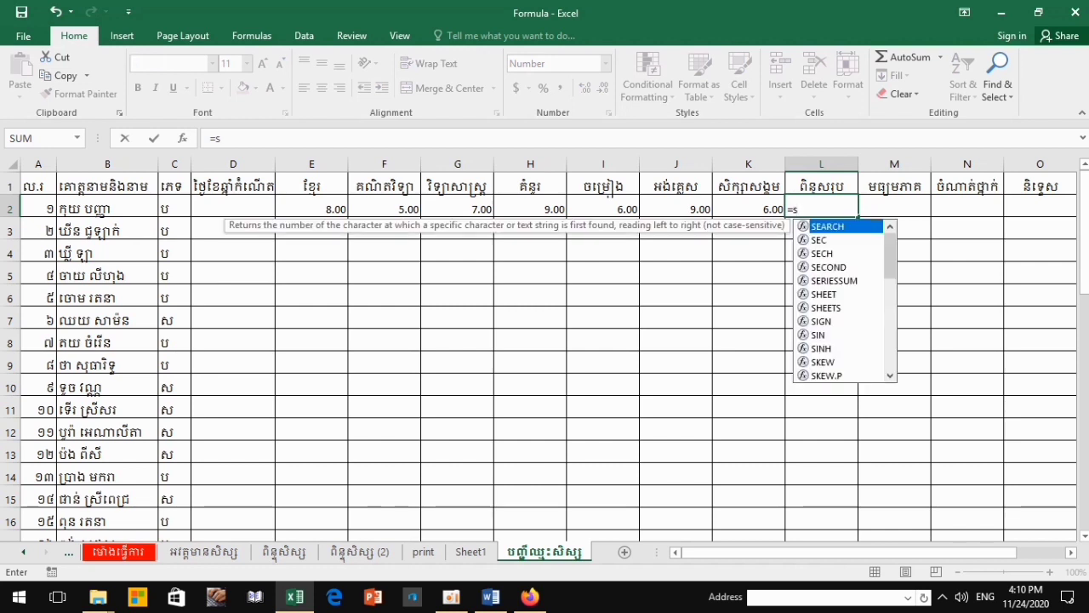
pyautogui.write('um')
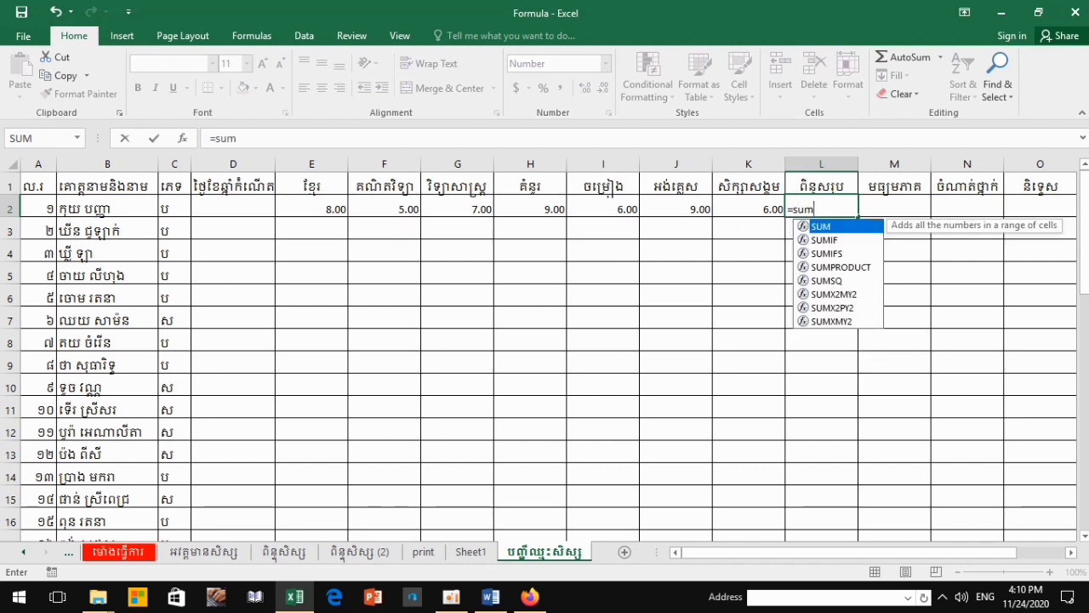
pyautogui.write('(')
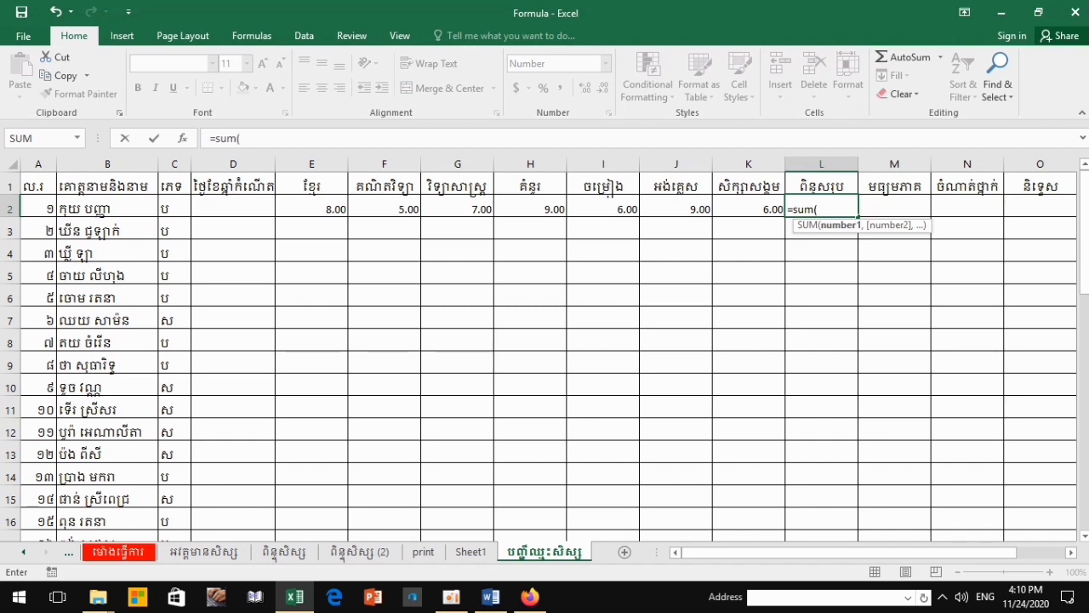
pyautogui.click(312, 209)
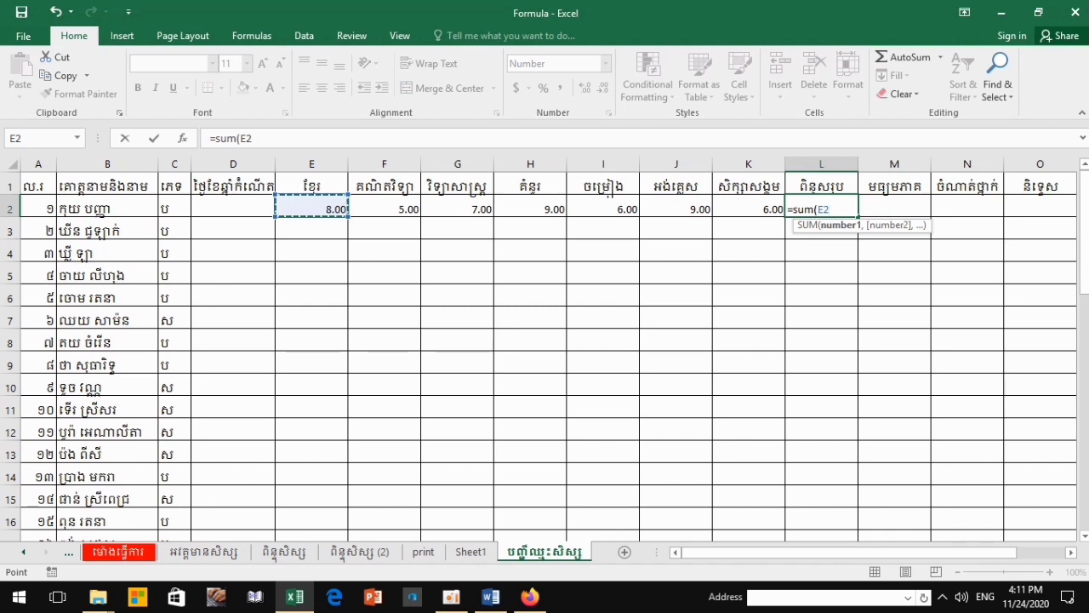
pyautogui.moveTo(332, 209); pyautogui.dragTo(779, 211)
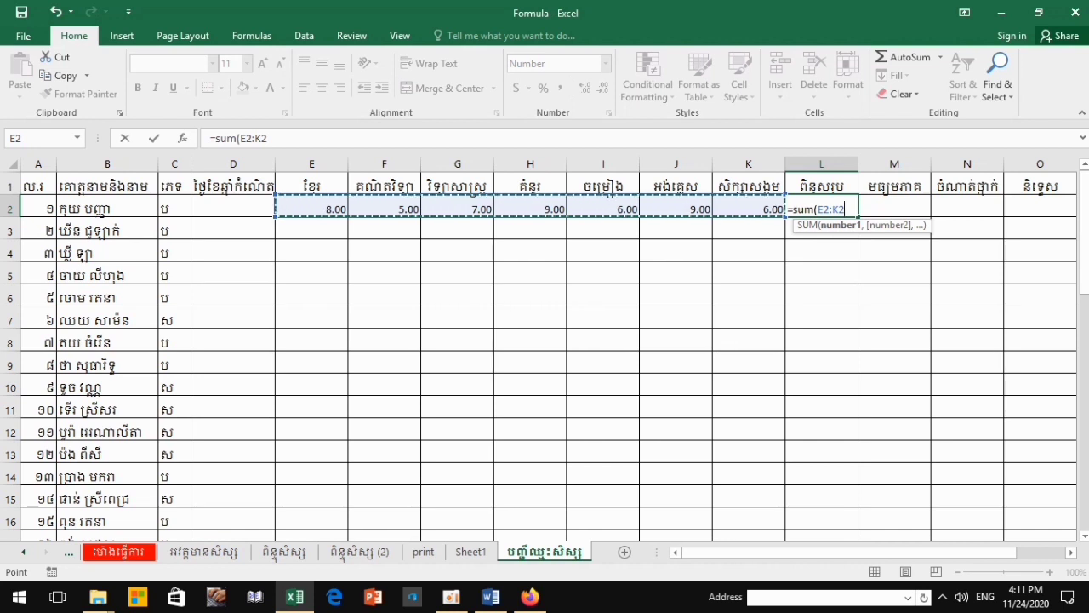
pyautogui.write(')')
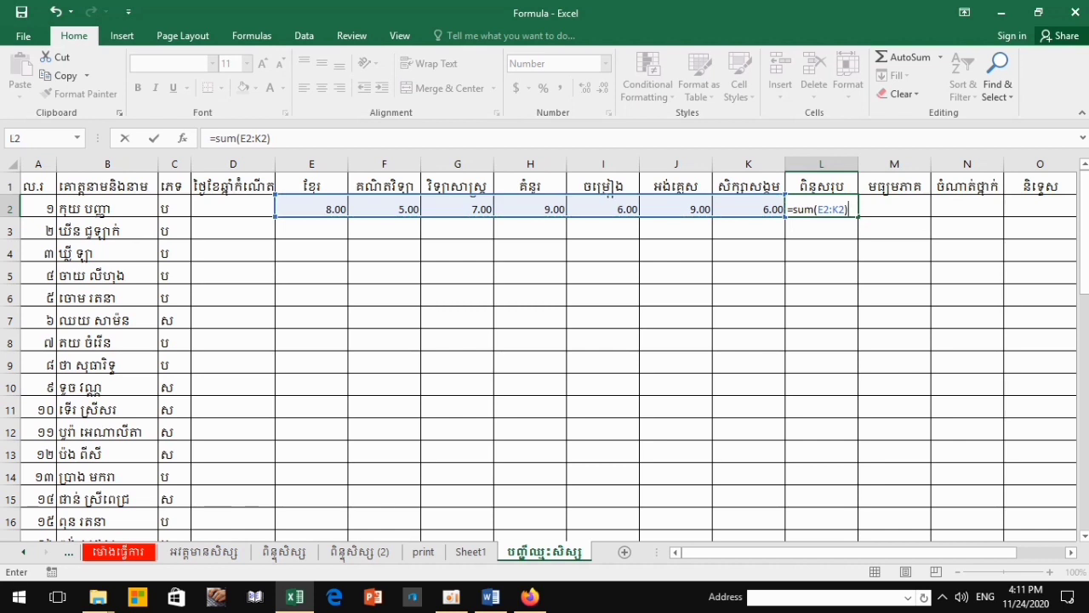
pyautogui.press('Return')
pyautogui.click(821, 208)
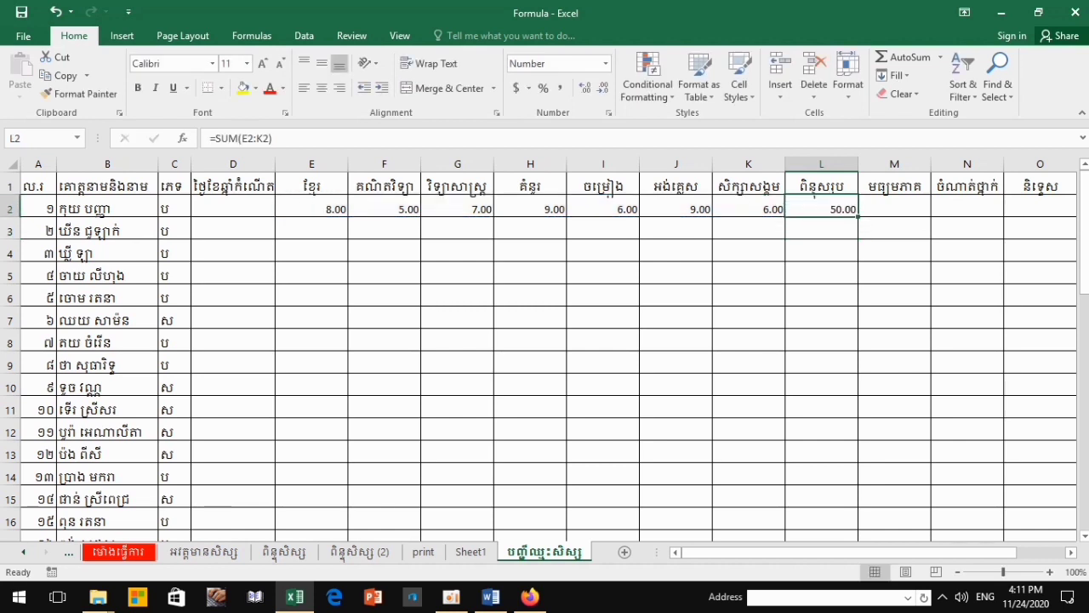
pyautogui.click(311, 228)
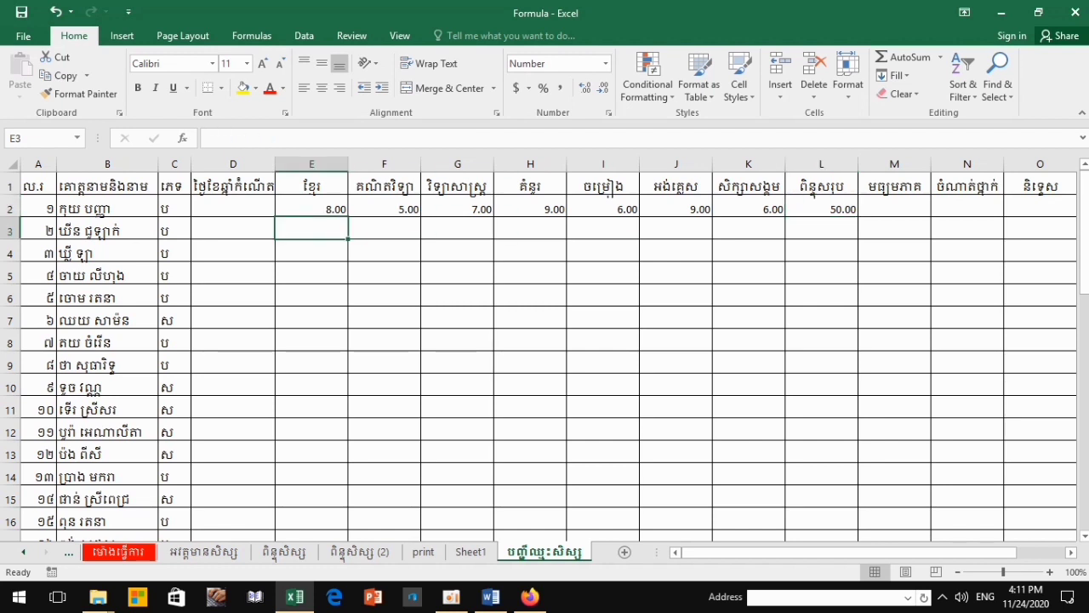
# Type 5, 8, 10, 6, 8, 9, 7 into E3:K3, then select L3.
pyautogui.write('5')
pyautogui.press('Tab')
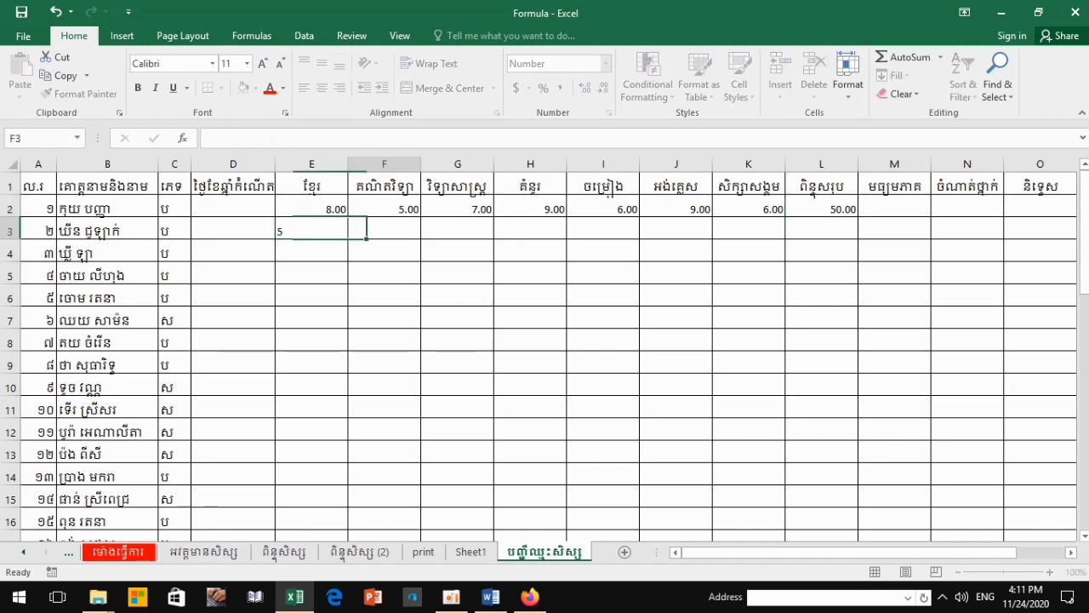
pyautogui.write('8')
pyautogui.press('Tab')
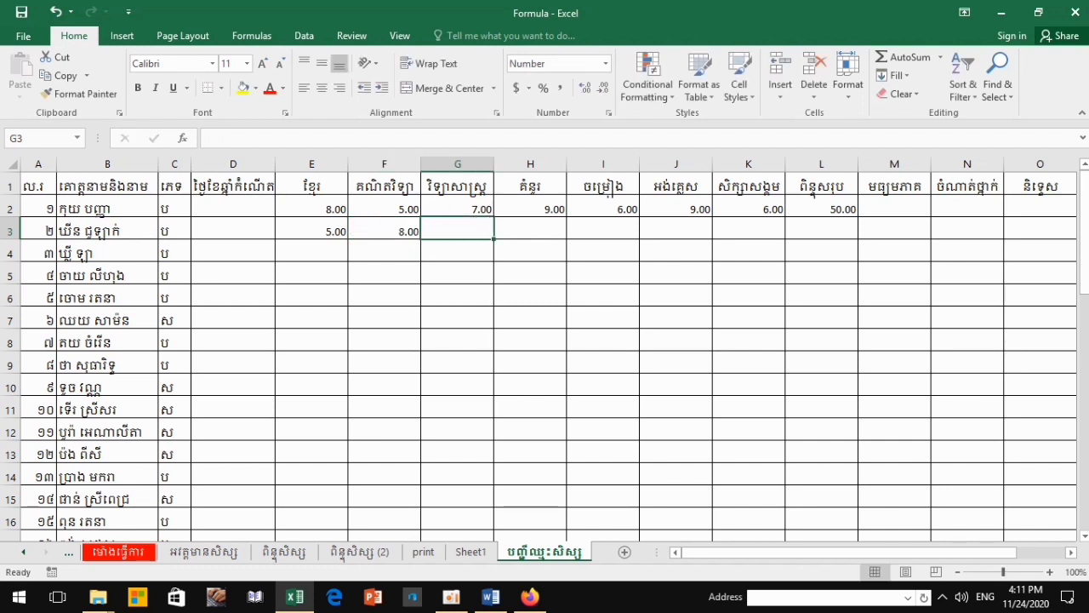
pyautogui.write('1')
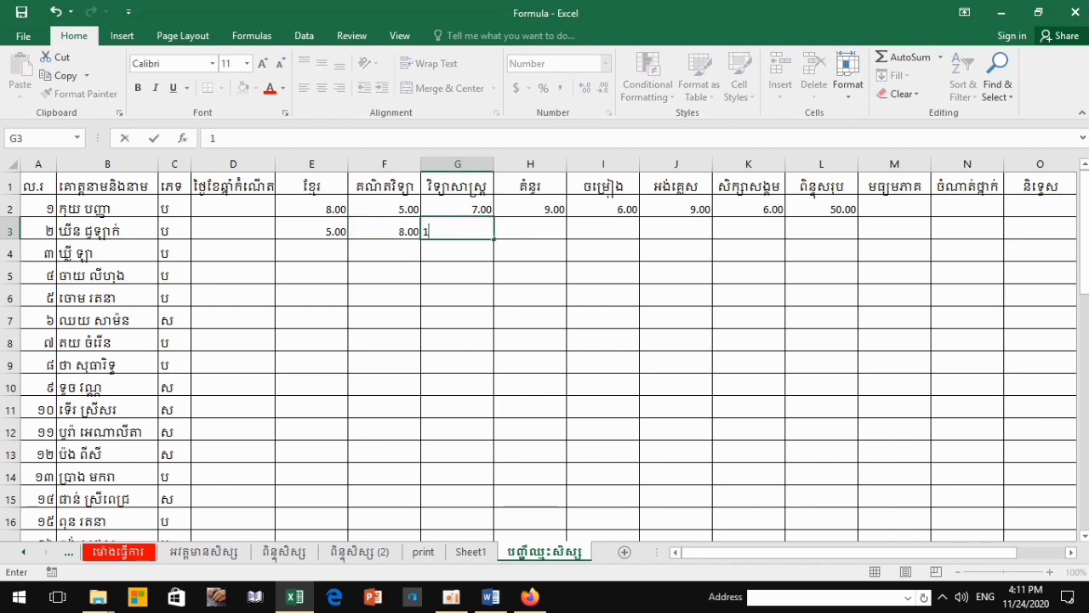
pyautogui.write('0')
pyautogui.press('Tab')
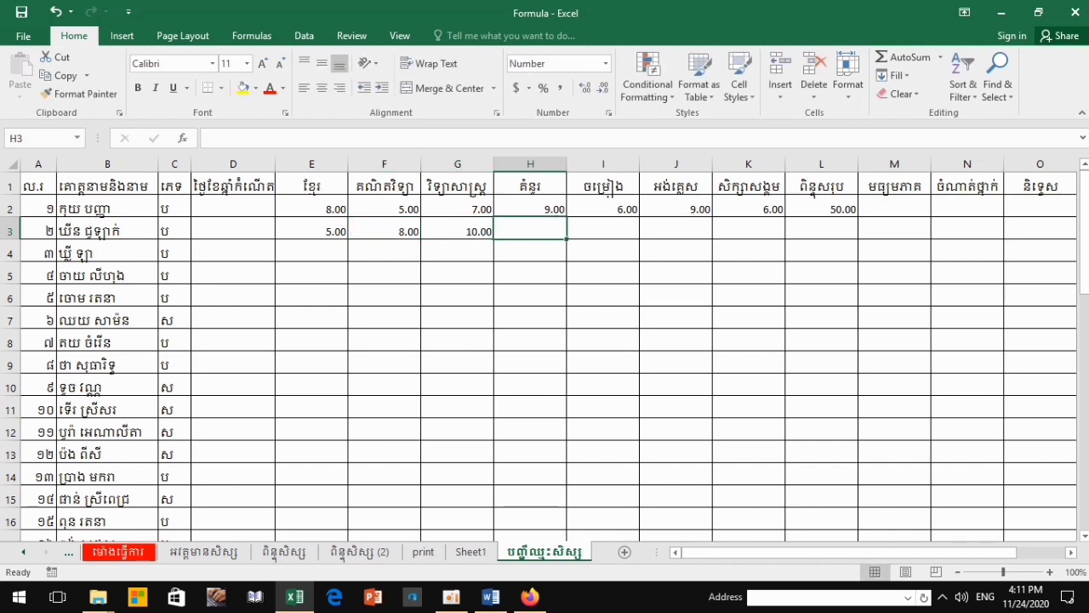
pyautogui.write('6')
pyautogui.press('Tab')
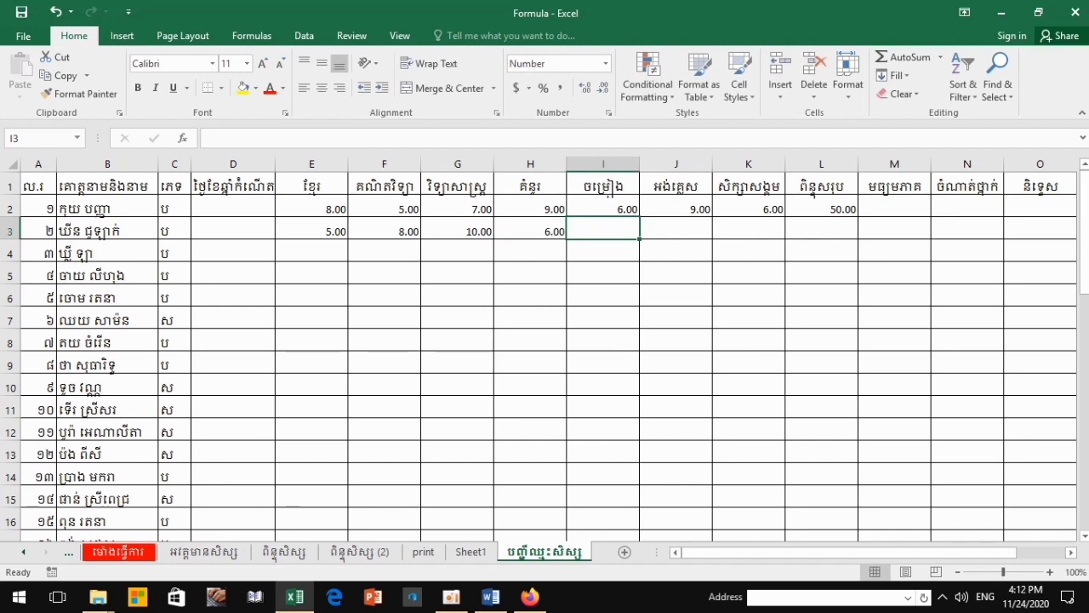
pyautogui.write('8')
pyautogui.press('Tab')
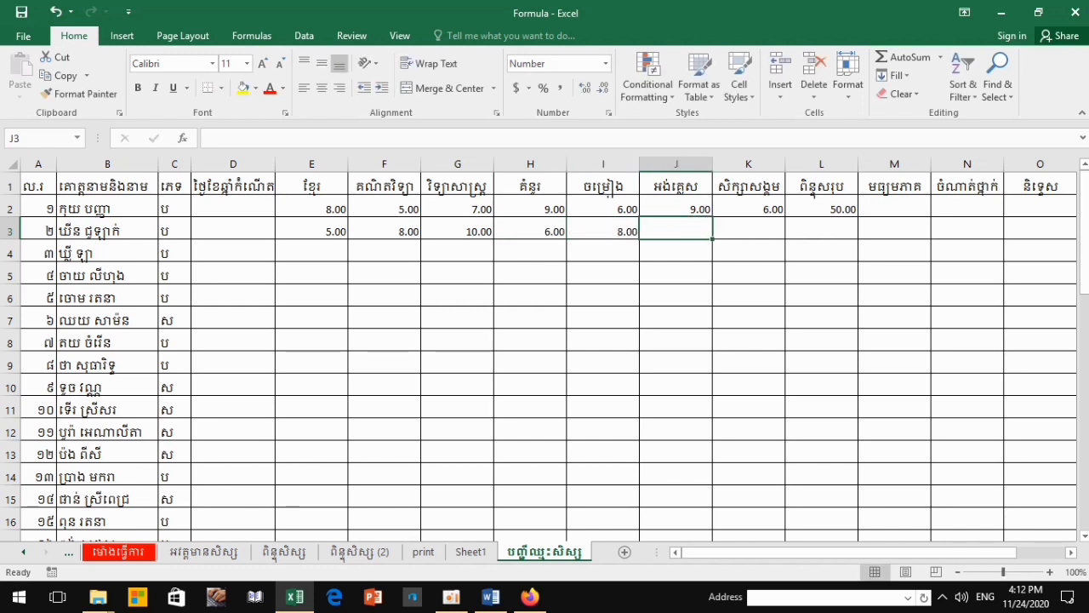
pyautogui.write('9')
pyautogui.press('Tab')
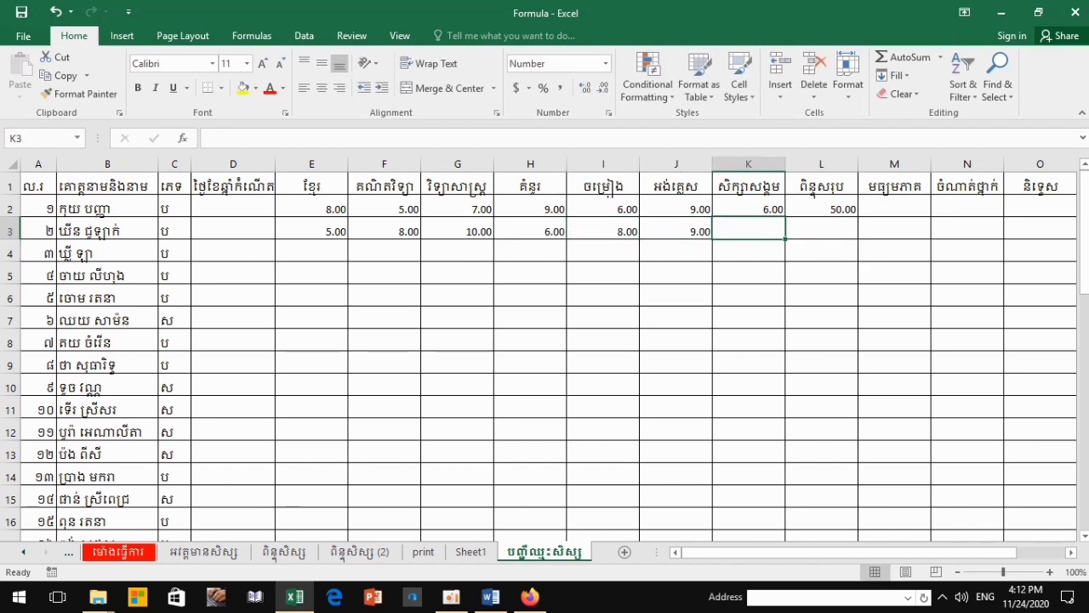
pyautogui.write('7')
pyautogui.press('Return')
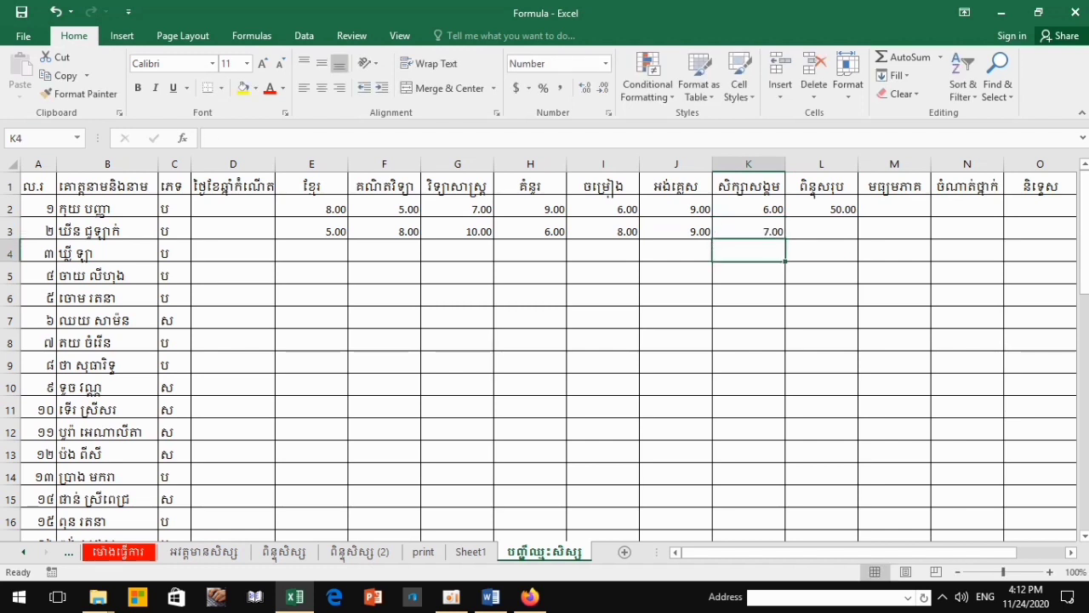
pyautogui.click(821, 231)
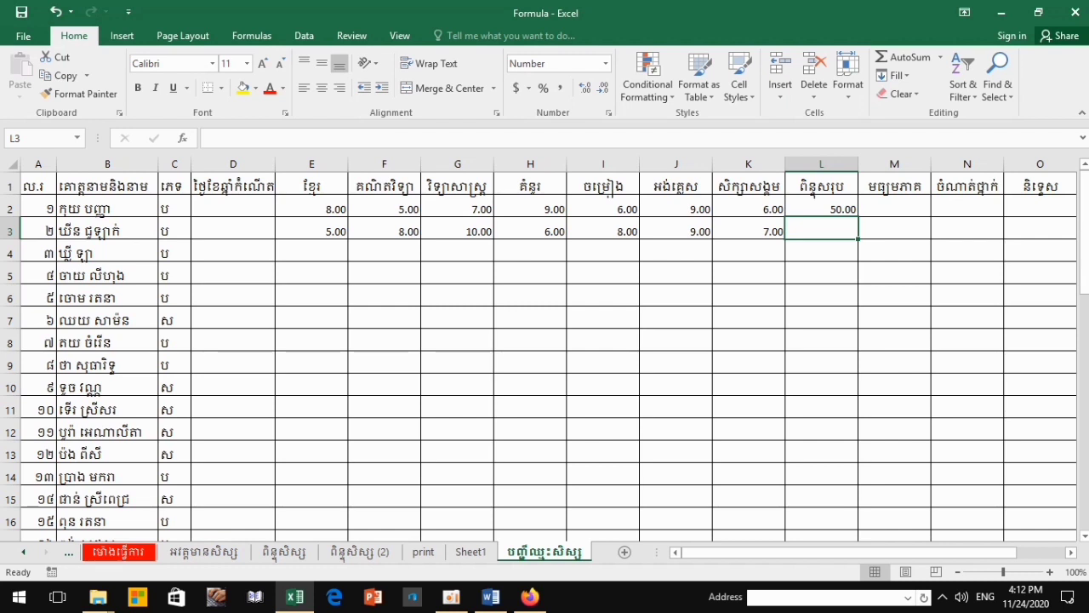
pyautogui.write('=s')
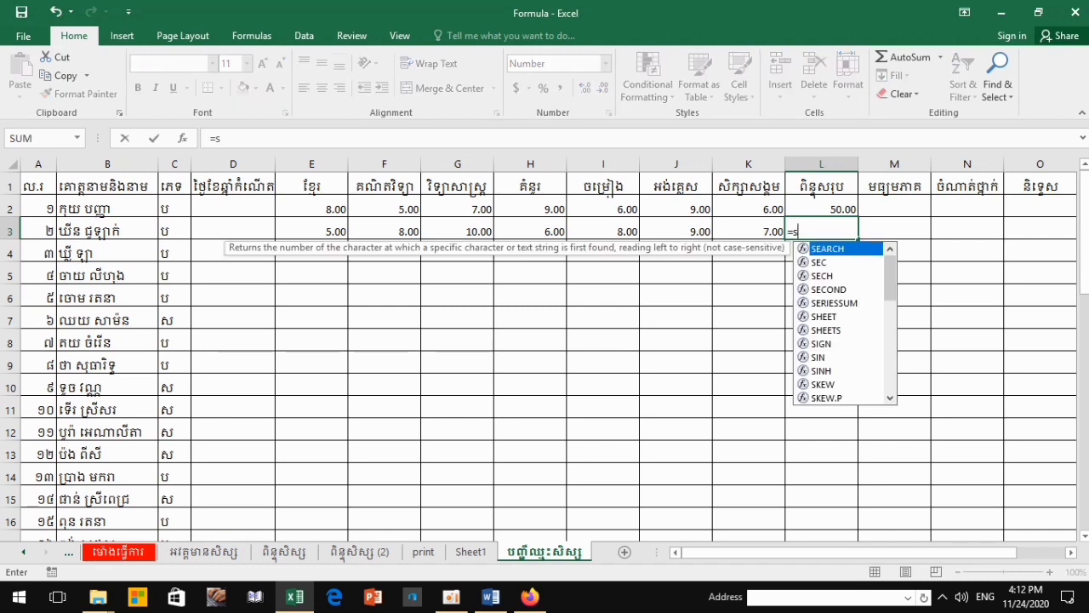
pyautogui.write('um')
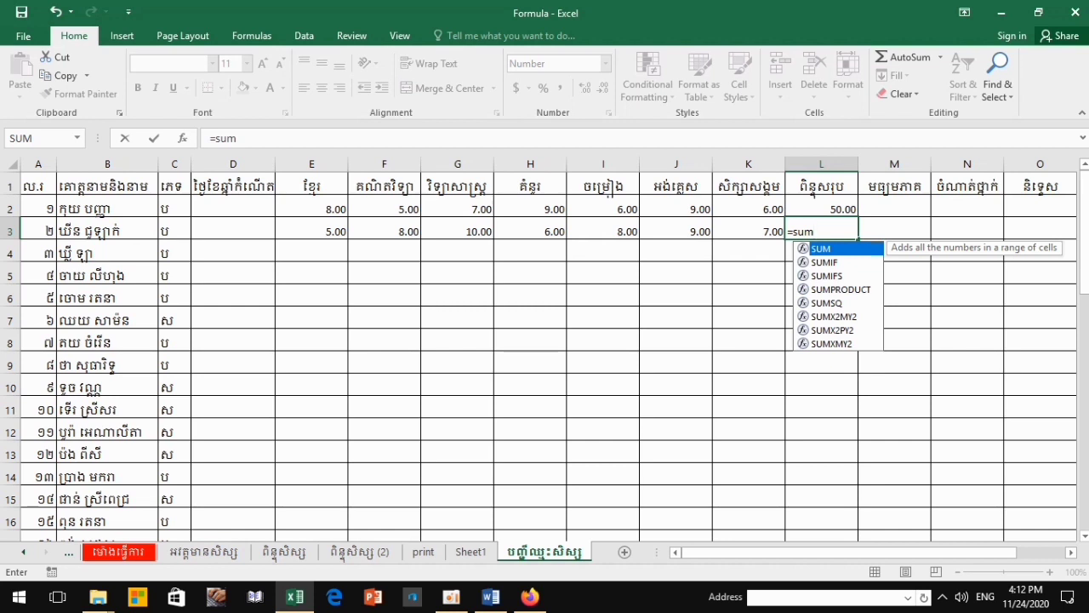
pyautogui.press('BackSpace')
pyautogui.press('BackSpace')
pyautogui.press('BackSpace')
pyautogui.press('BackSpace')
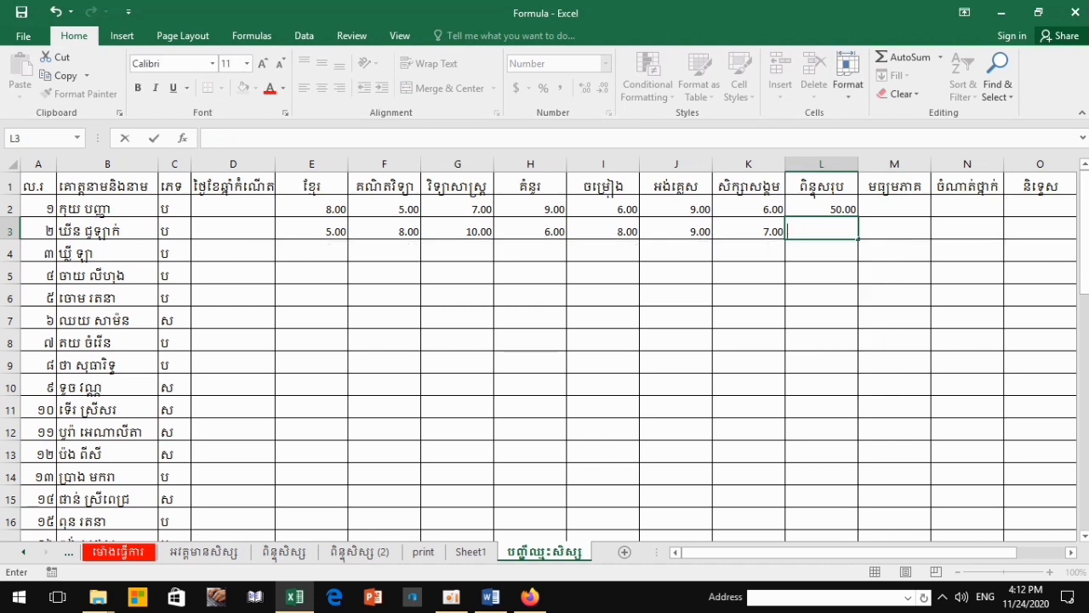
# Drag L2's SUM formula down to L38, so L3 shows 53.00.
pyautogui.click(822, 209)
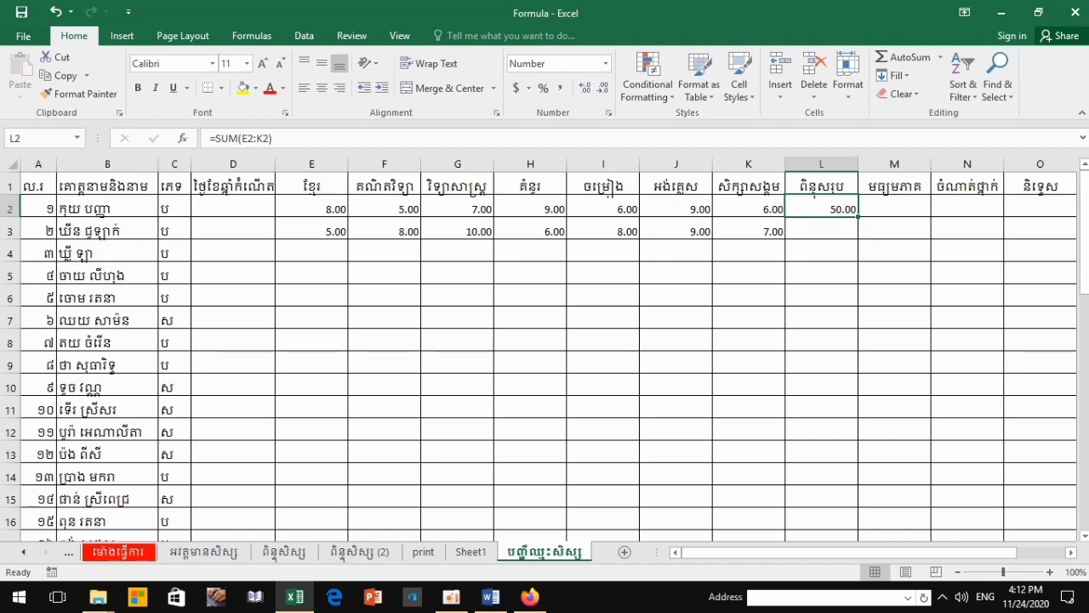
pyautogui.moveTo(858, 216); pyautogui.dragTo(851, 514)
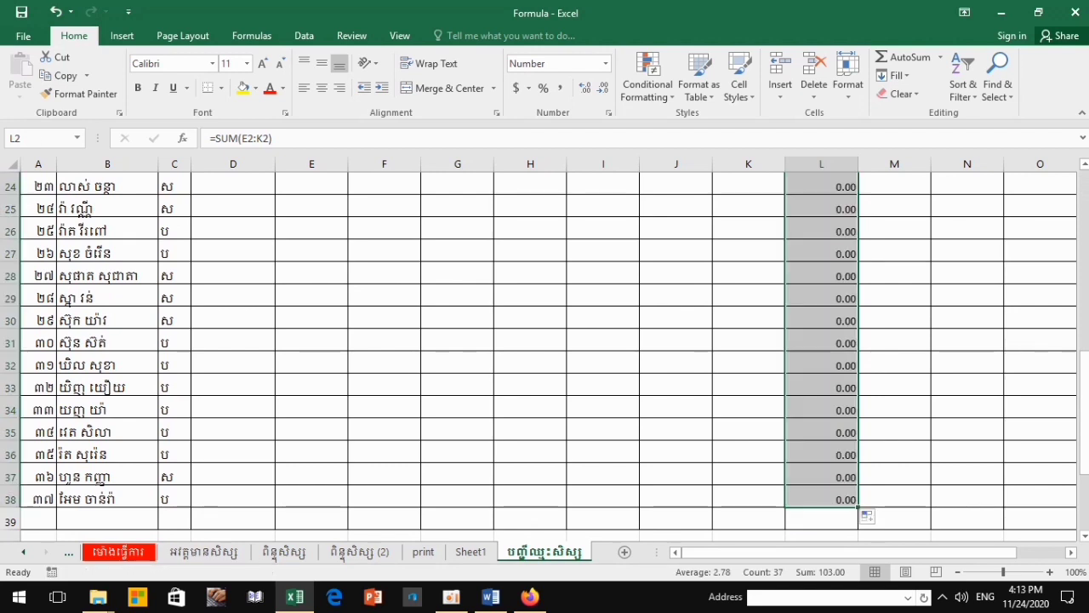
pyautogui.scroll(3, 545, 340)
pyautogui.scroll(5, 544, 341)
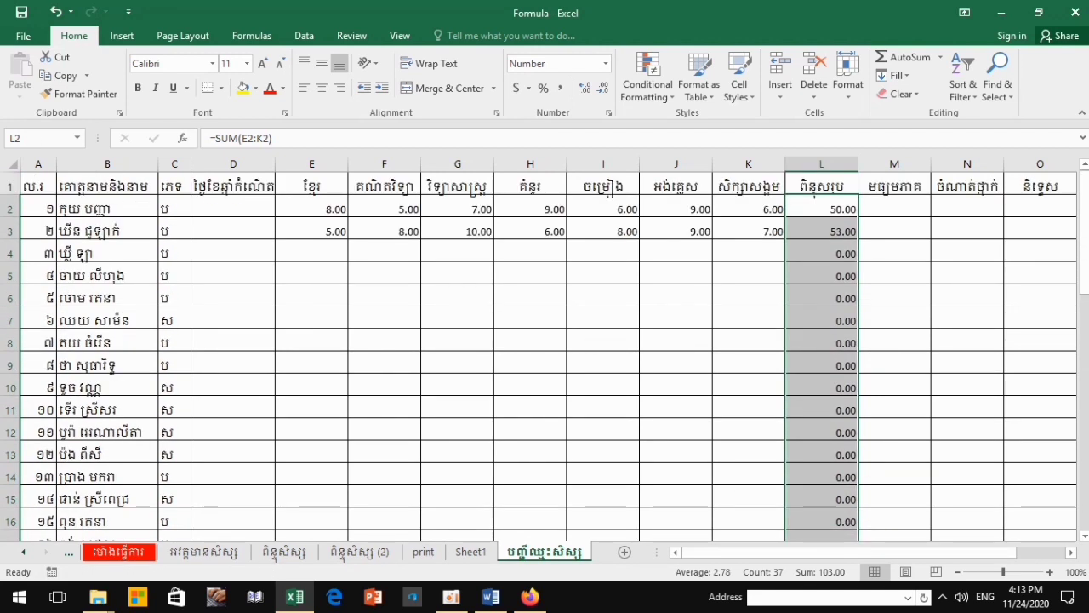
# Enter the third student's scores 2, 8, 10, 9, 5, 6, 8 in E4:K4.
pyautogui.click(821, 253)
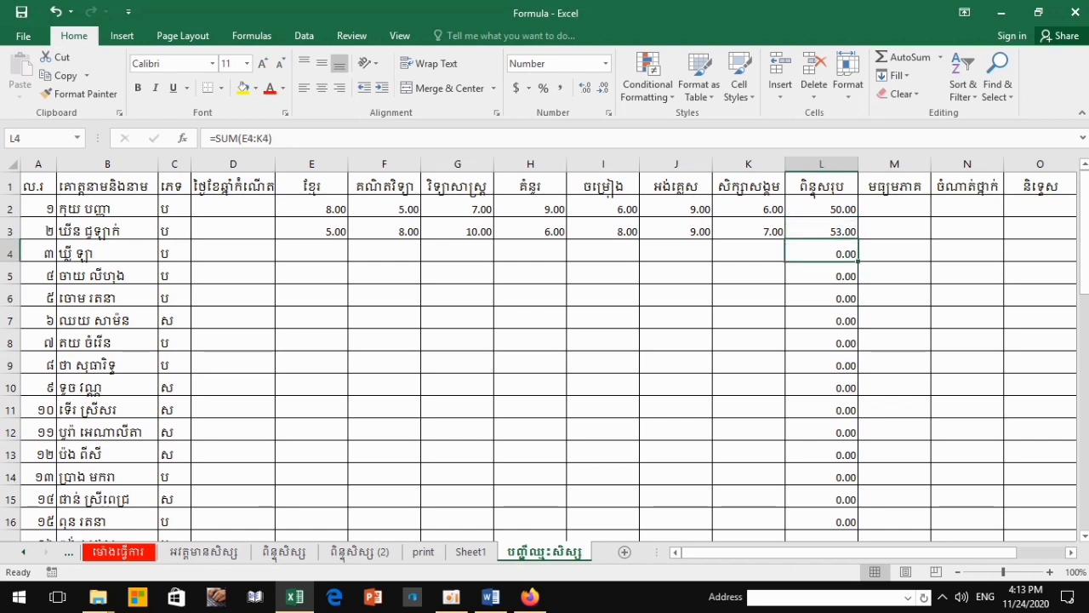
pyautogui.click(311, 254)
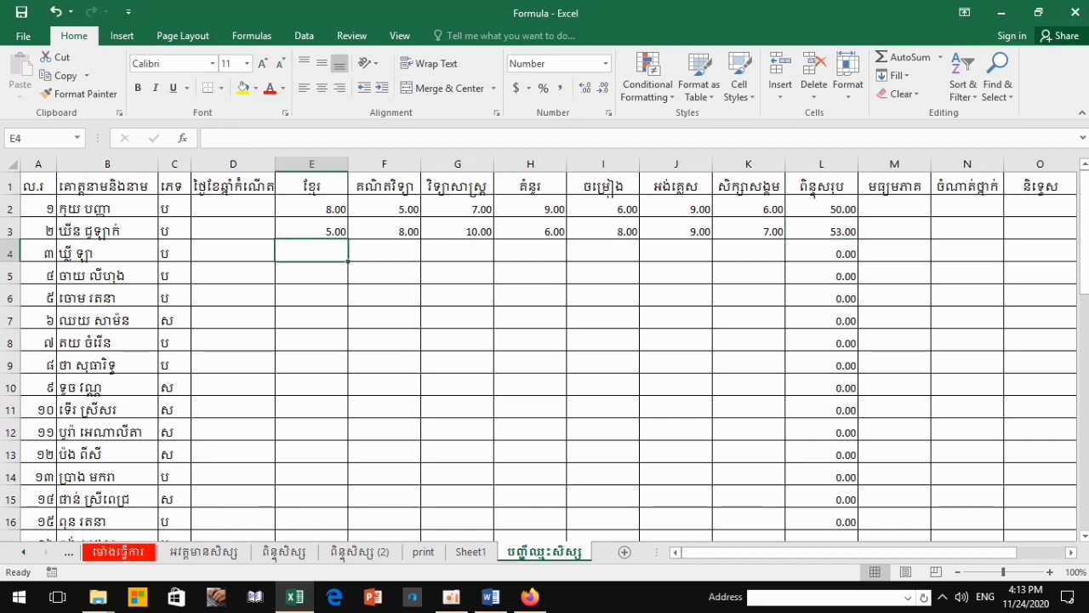
pyautogui.write('2')
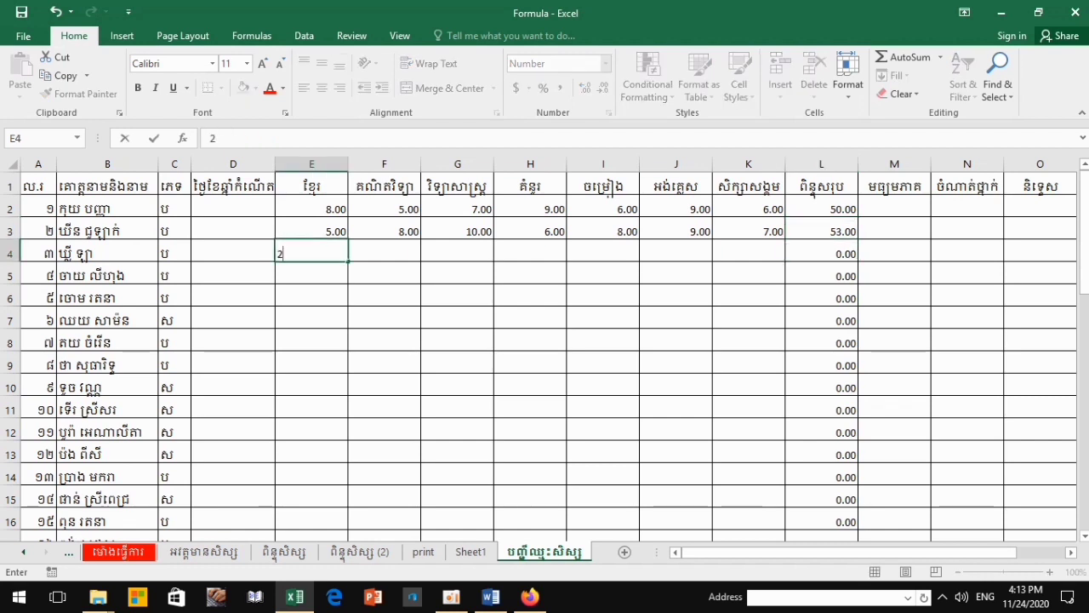
pyautogui.press('Tab')
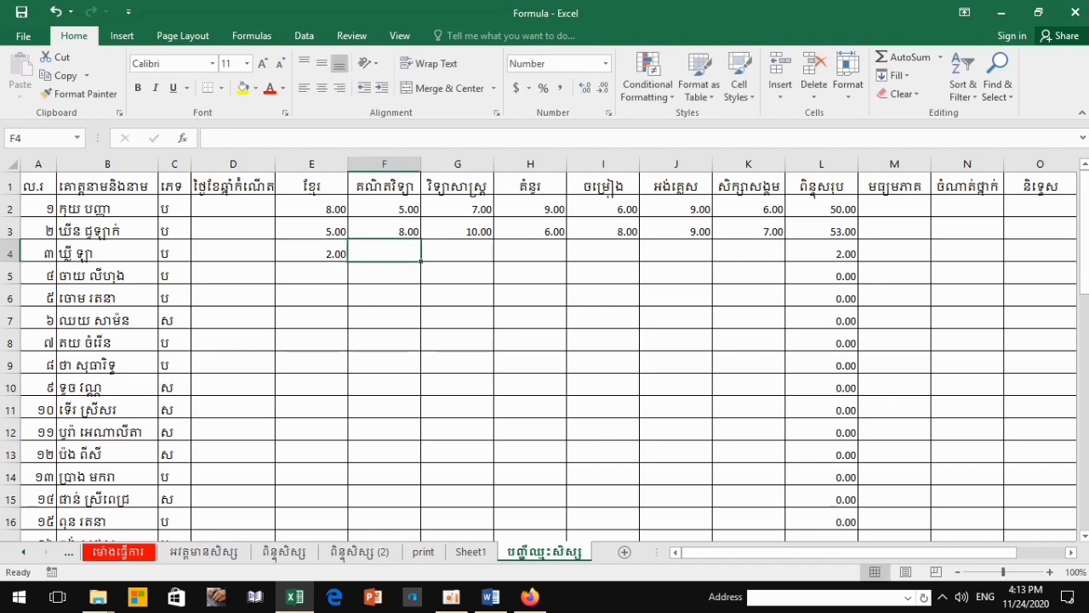
pyautogui.write('8')
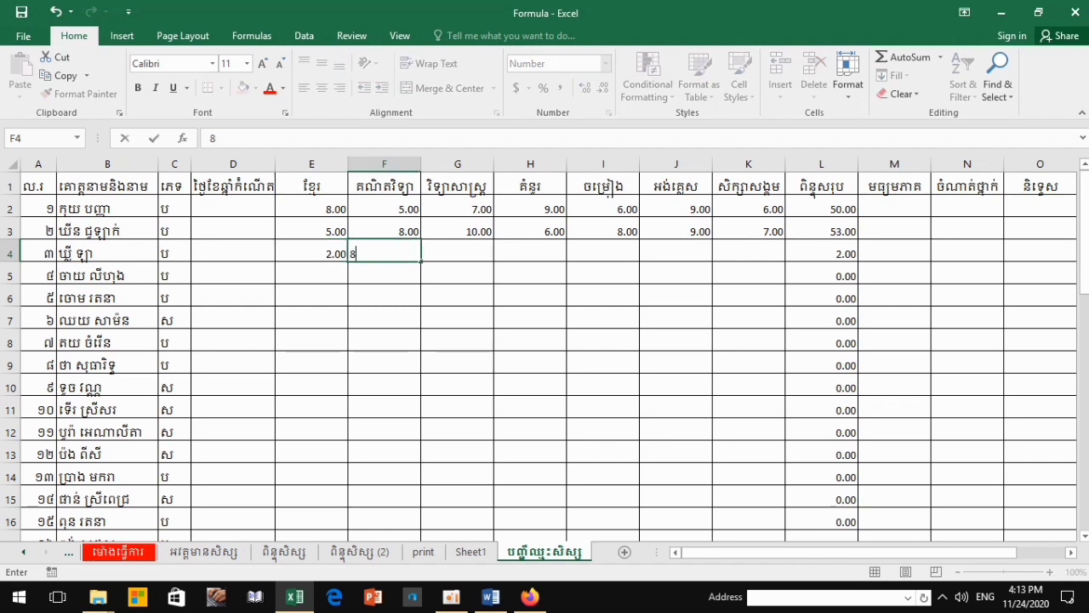
pyautogui.press('Tab')
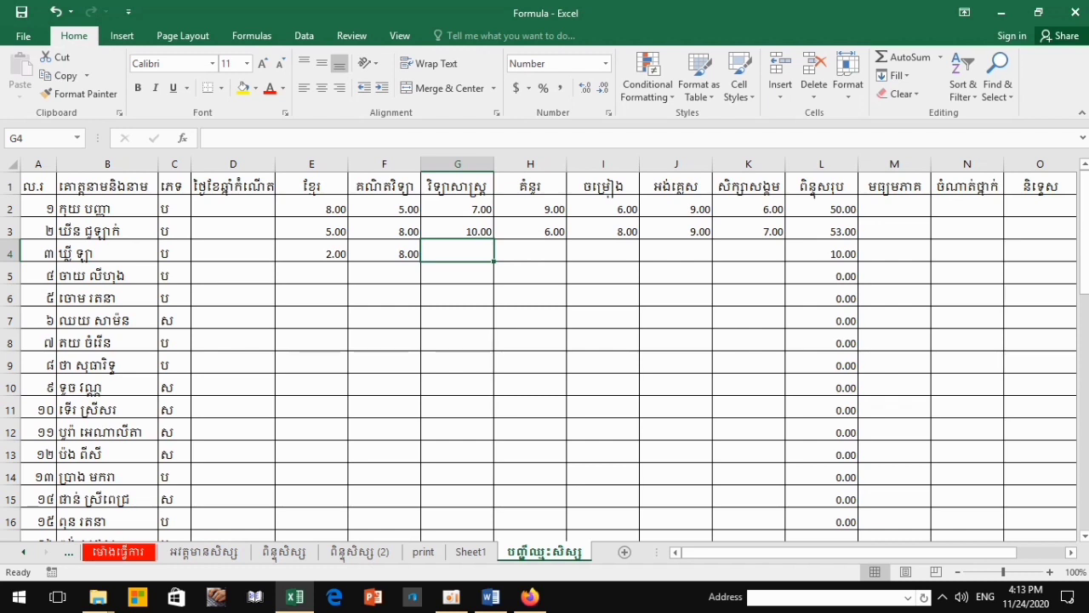
pyautogui.write('1')
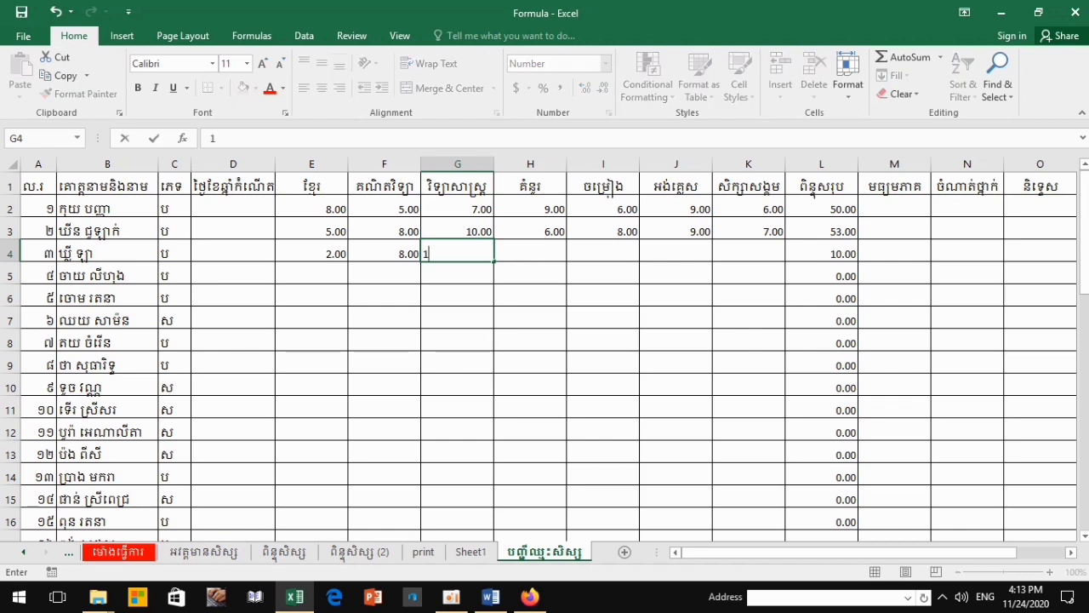
pyautogui.write('0')
pyautogui.press('Tab')
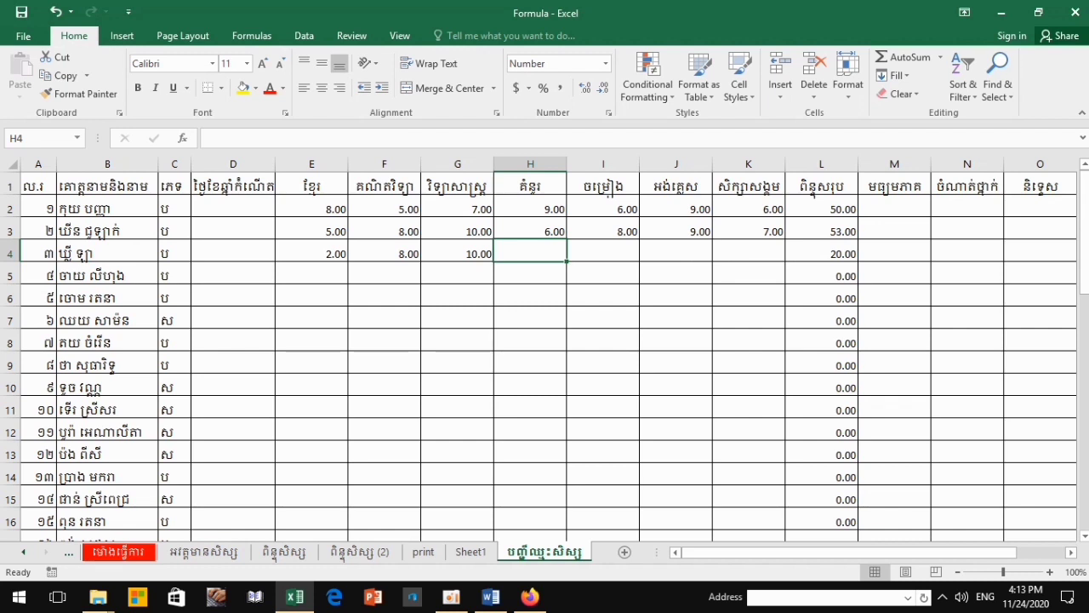
pyautogui.write('9')
pyautogui.press('Tab')
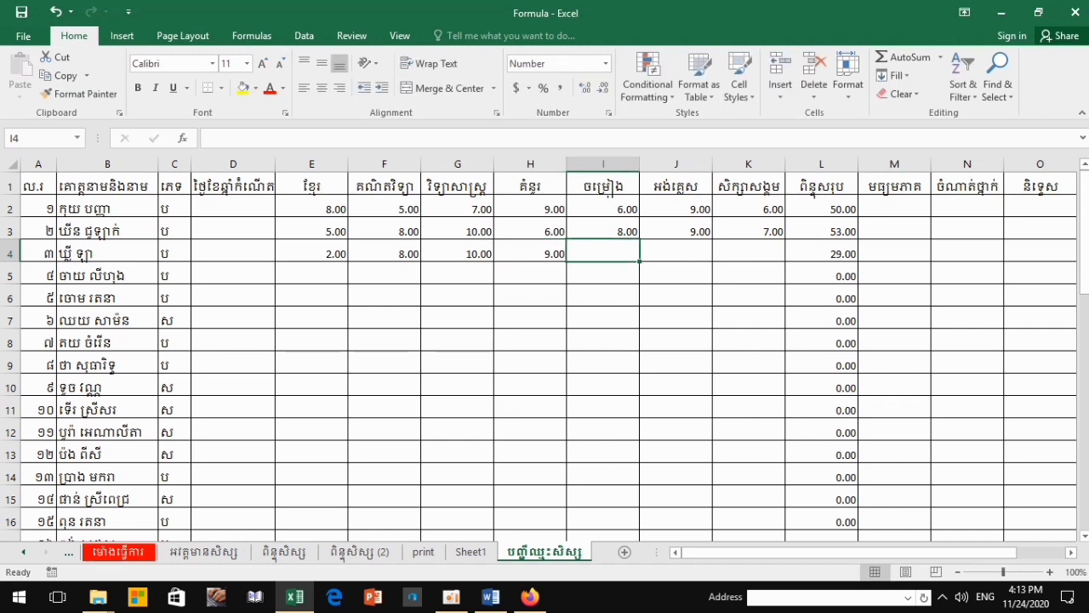
pyautogui.write('5')
pyautogui.press('Tab')
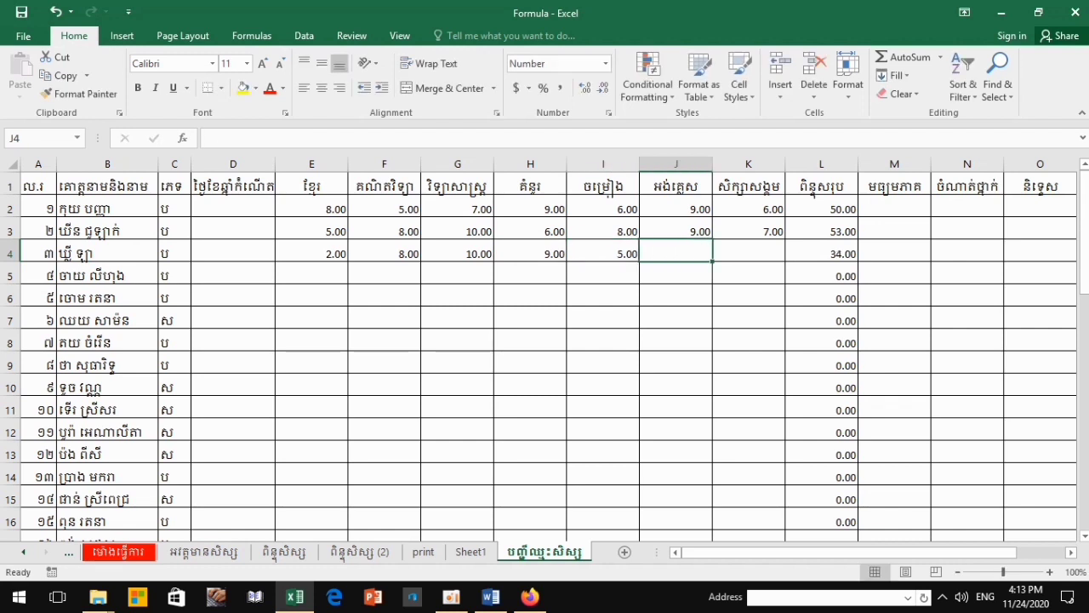
pyautogui.write('6')
pyautogui.press('Tab')
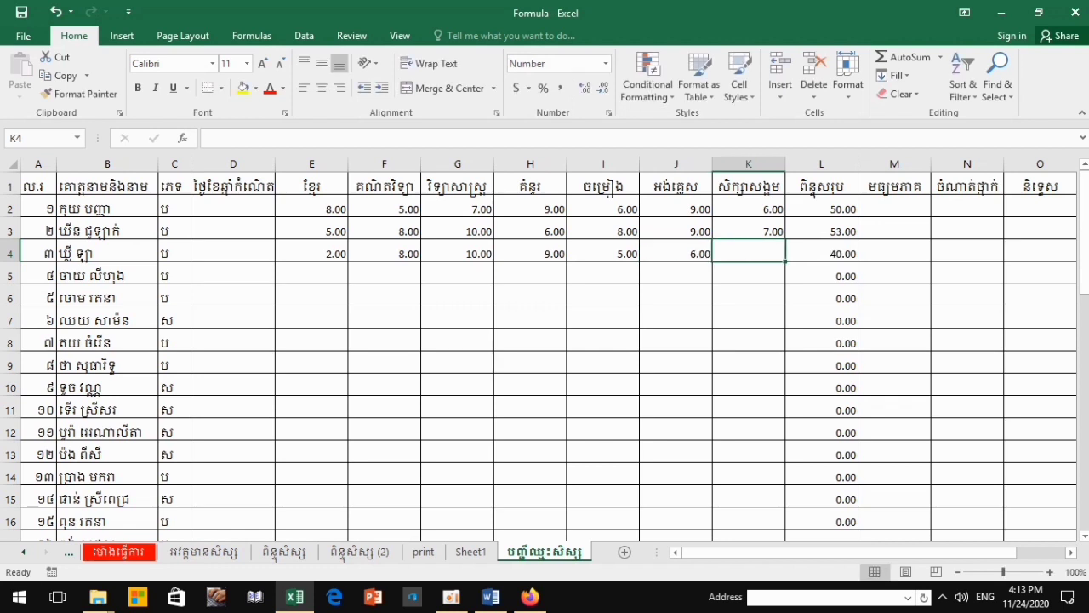
pyautogui.write('8')
pyautogui.press('Return')
pyautogui.press('Down')
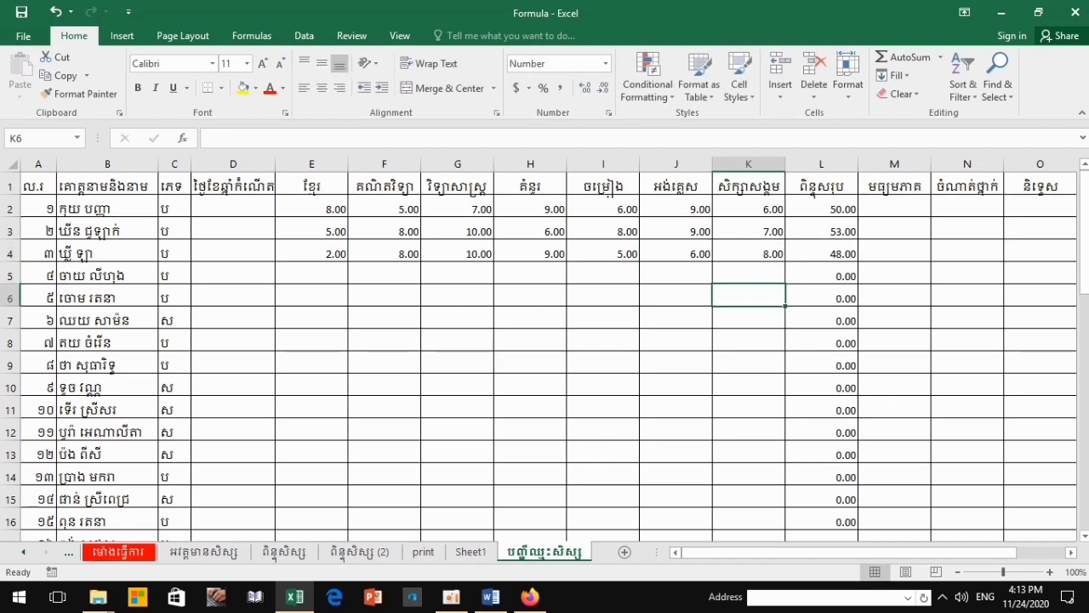
# Enter the fourth student's scores 9, 3, 6, 5, 3, 5.5, 6.75 in E5:K5, totalling 38.25.
pyautogui.click(311, 275)
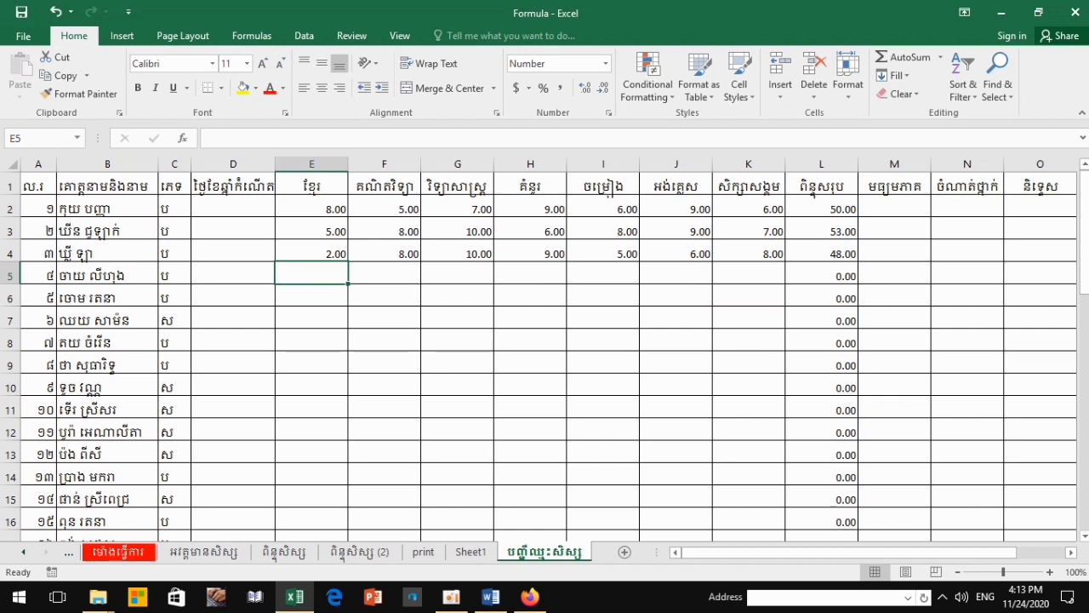
pyautogui.write('9')
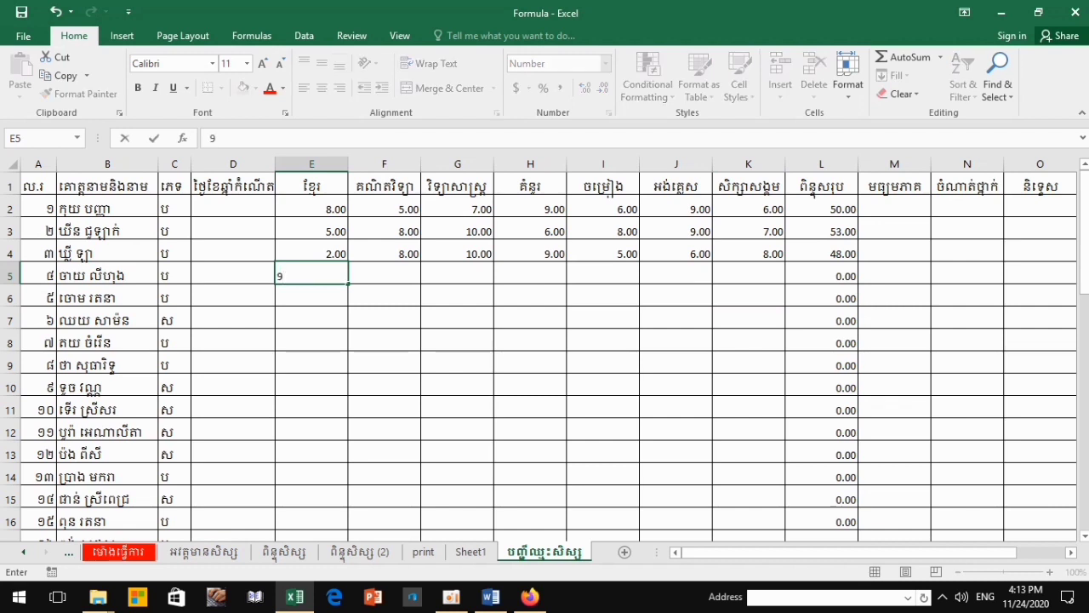
pyautogui.press('Tab')
pyautogui.write('3')
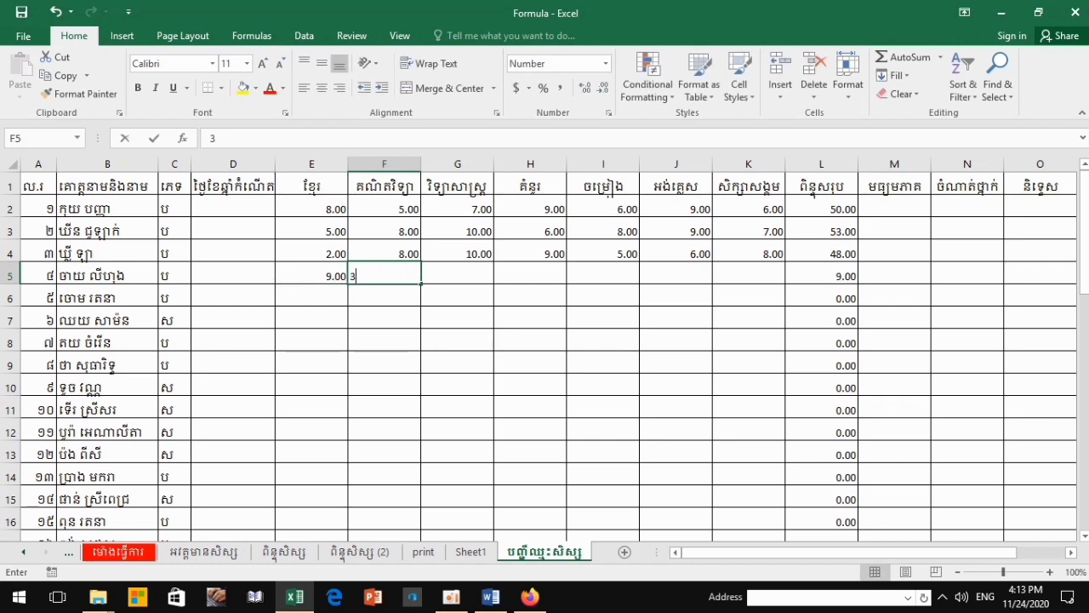
pyautogui.press('Tab')
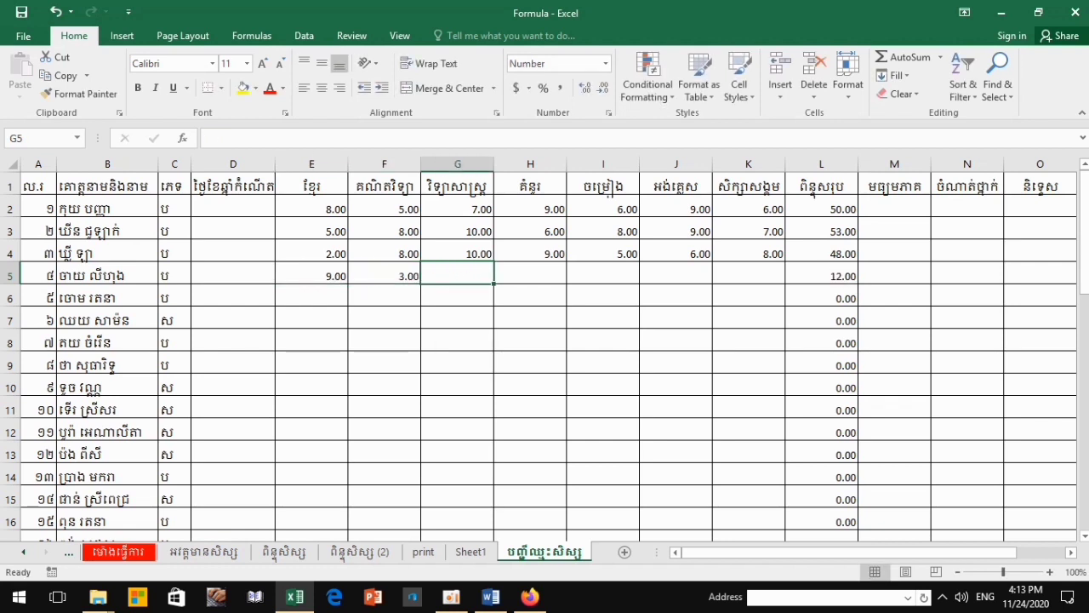
pyautogui.write('6')
pyautogui.press('Return')
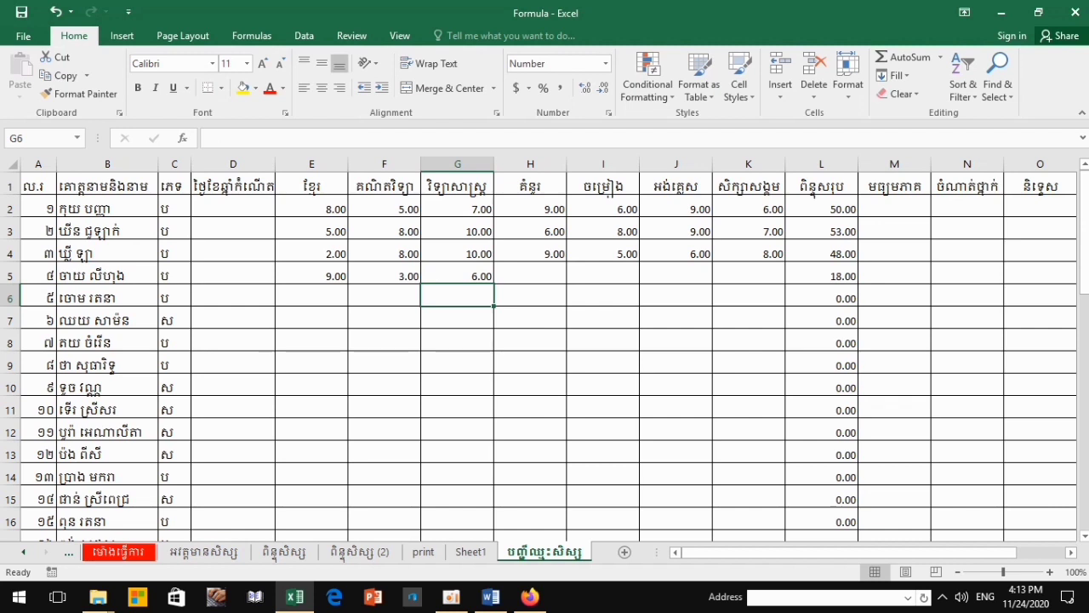
pyautogui.click(530, 276)
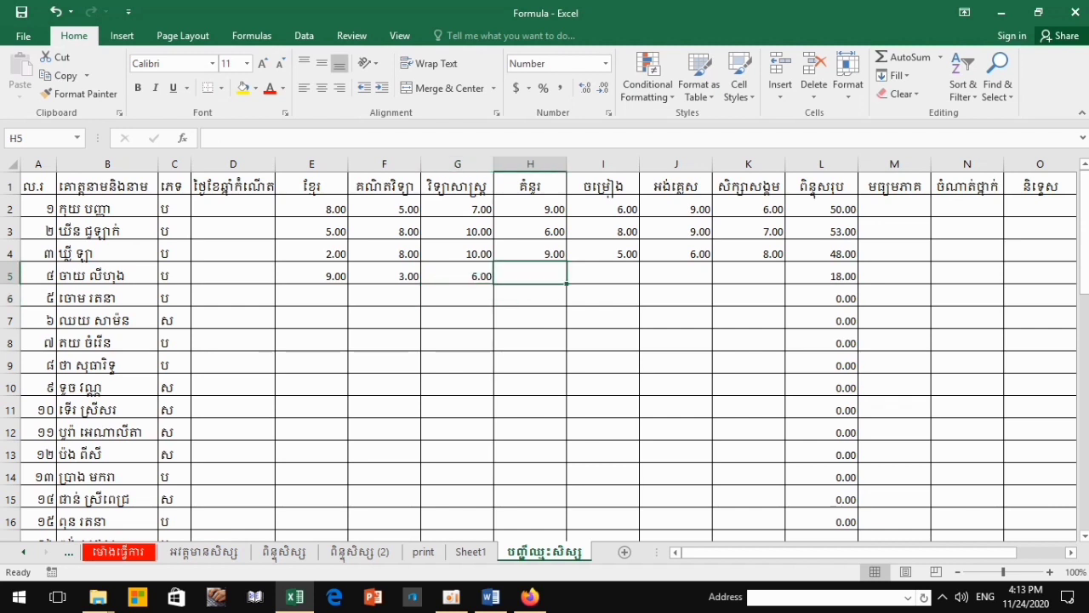
pyautogui.click(602, 276)
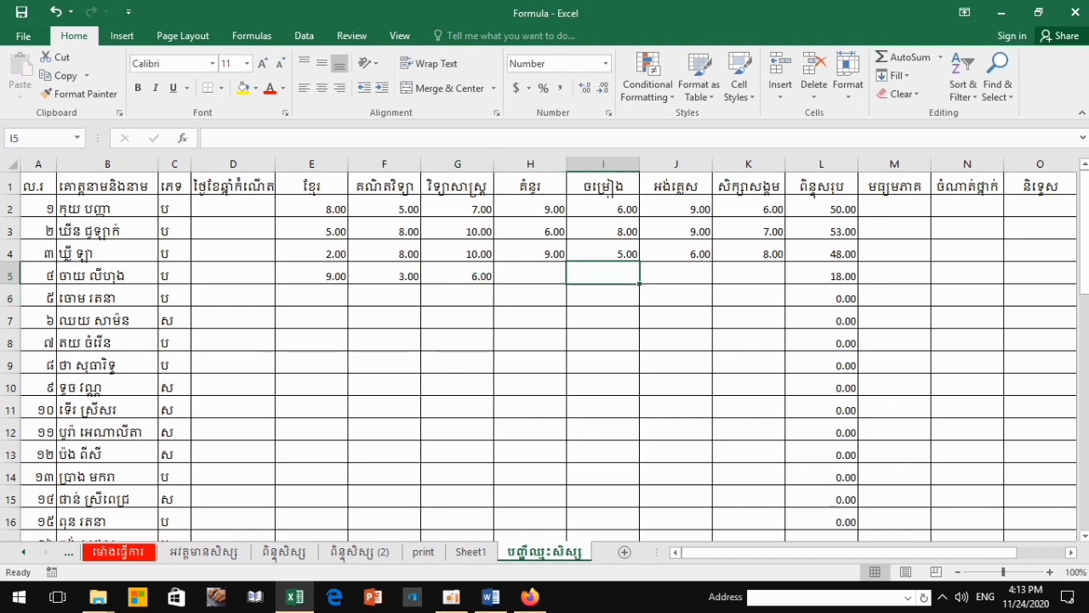
pyautogui.click(530, 275)
pyautogui.write('5')
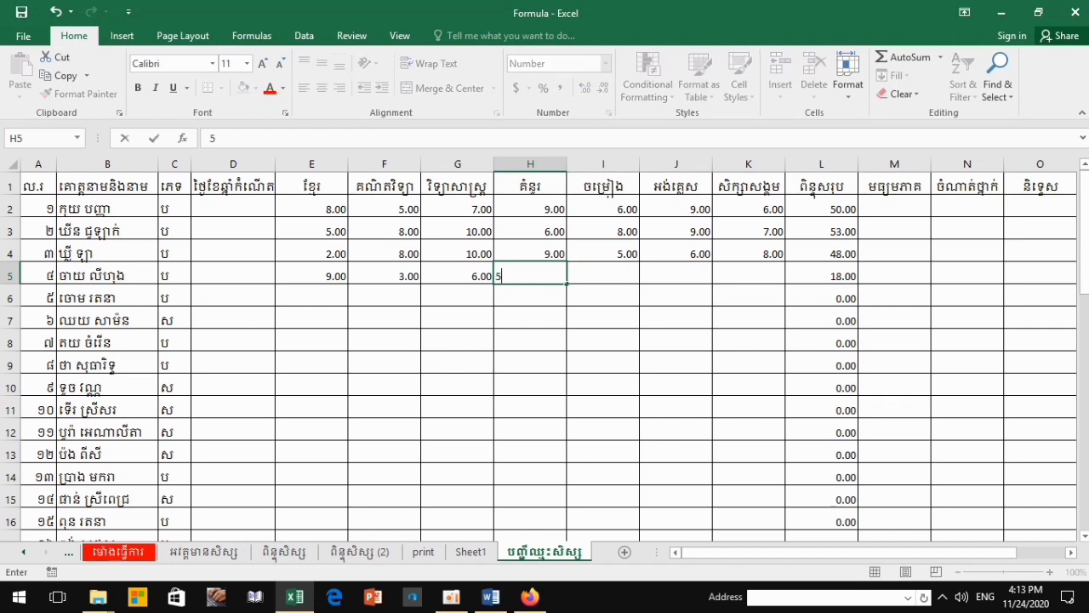
pyautogui.click(603, 276)
pyautogui.write('3')
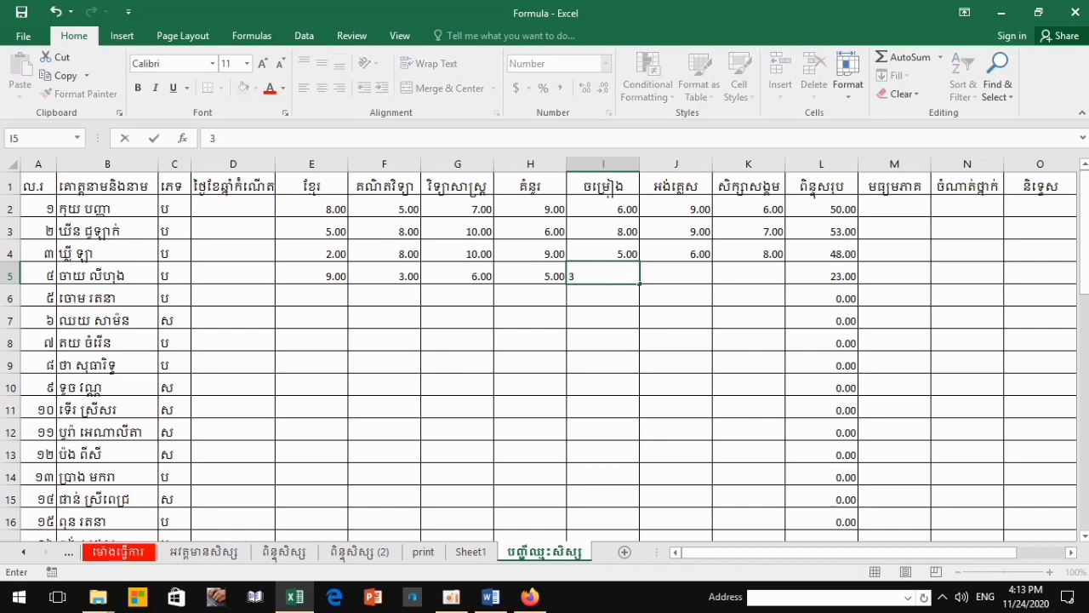
pyautogui.click(676, 276)
pyautogui.write('5.')
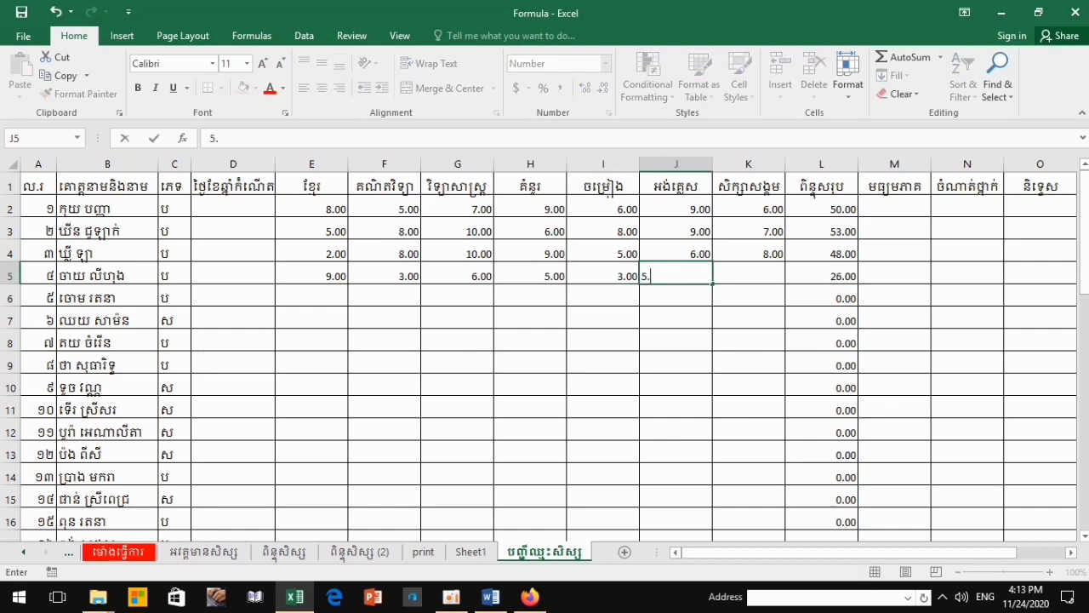
pyautogui.write('5')
pyautogui.click(748, 276)
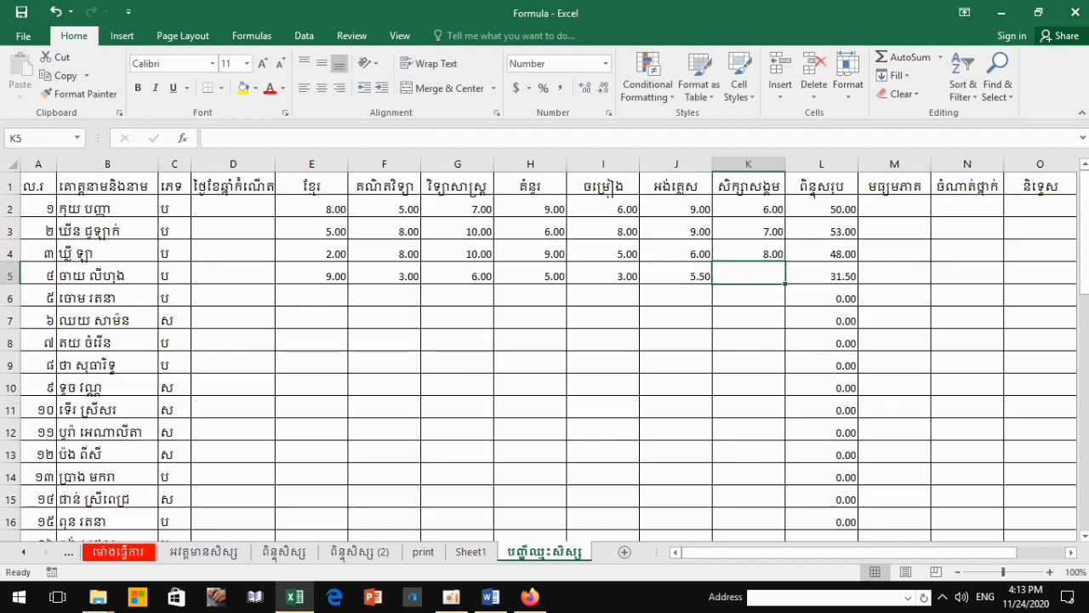
pyautogui.write('6')
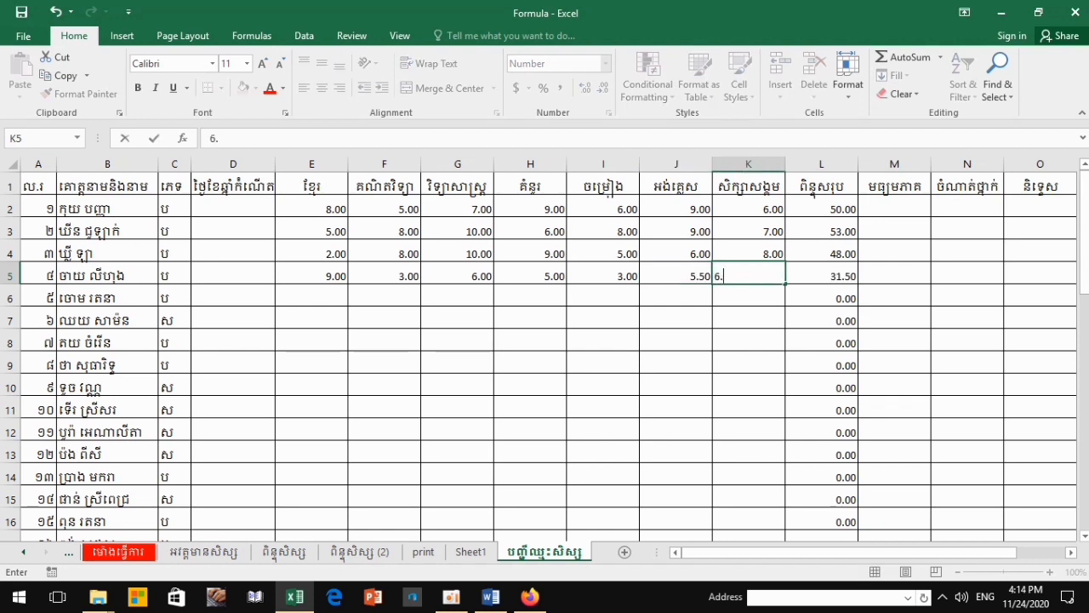
pyautogui.write('.75')
pyautogui.click(821, 275)
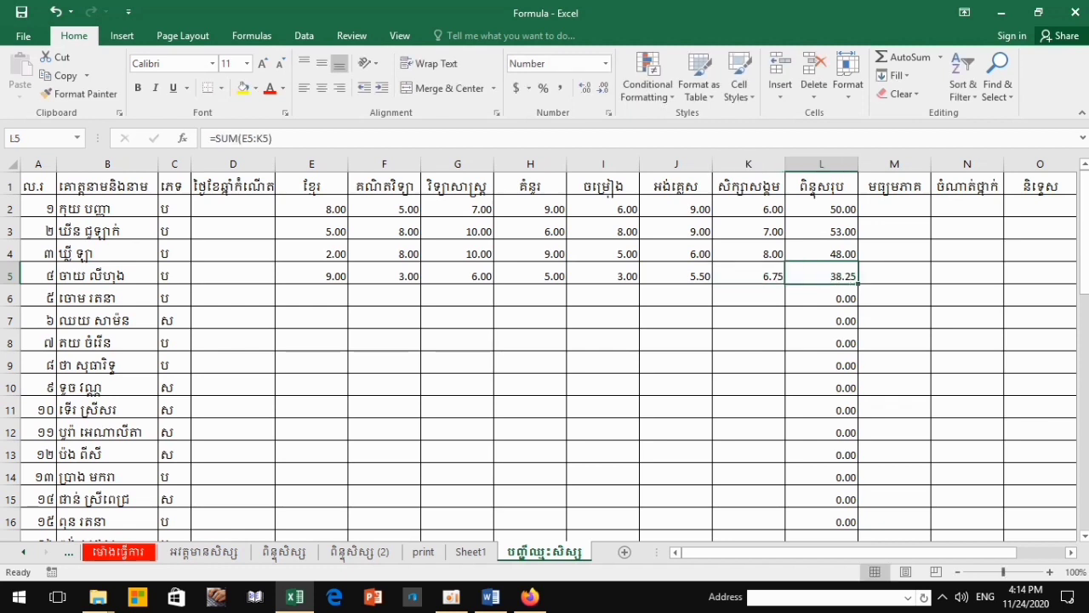
pyautogui.press('Return')
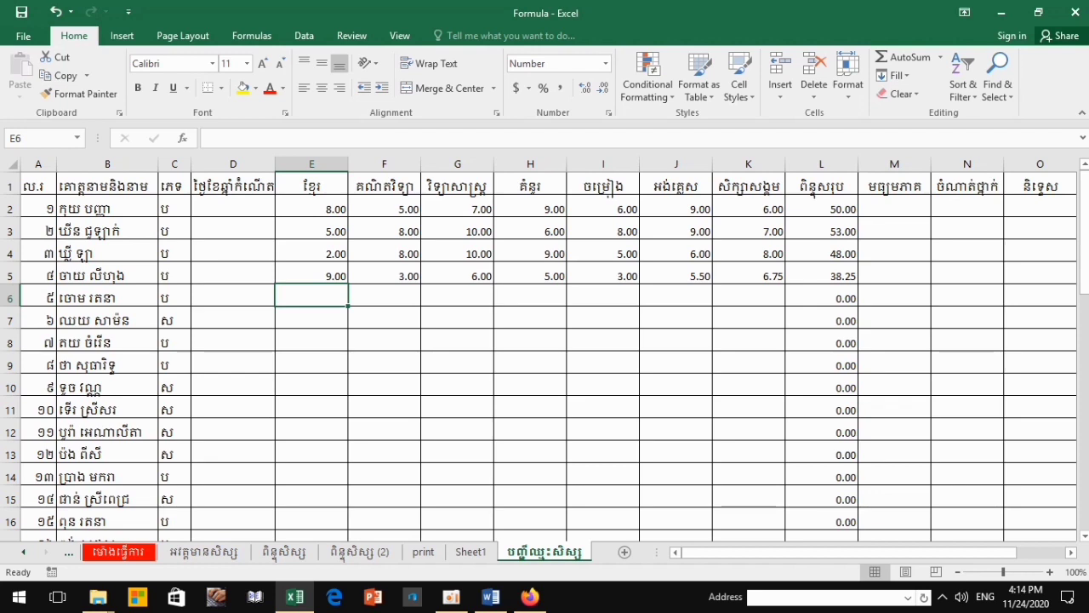
pyautogui.scroll(-1, 545, 357)
pyautogui.scroll(1, 545, 357)
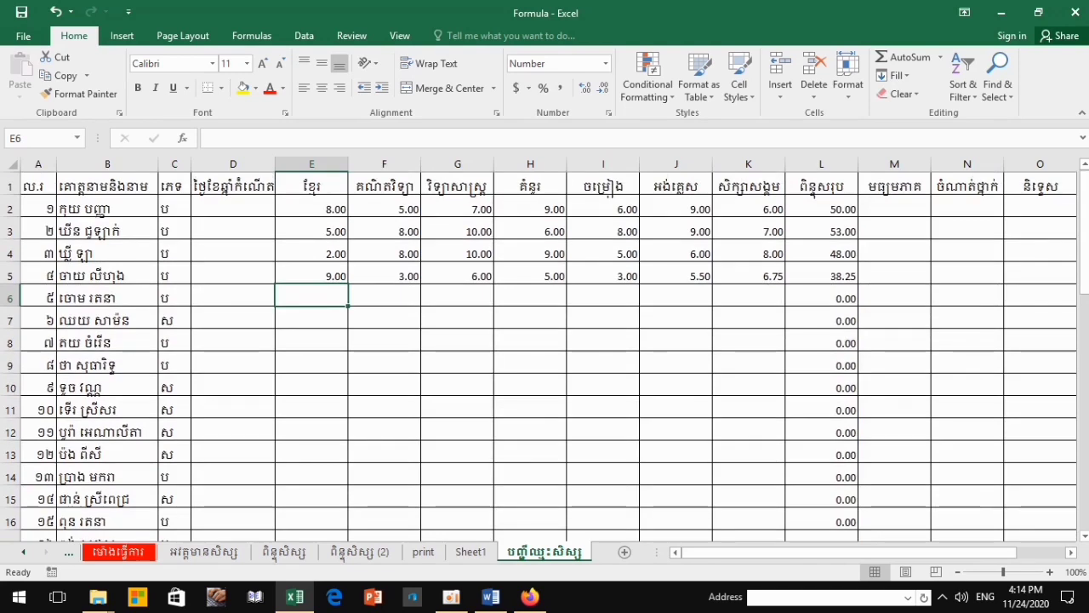
pyautogui.click(821, 208)
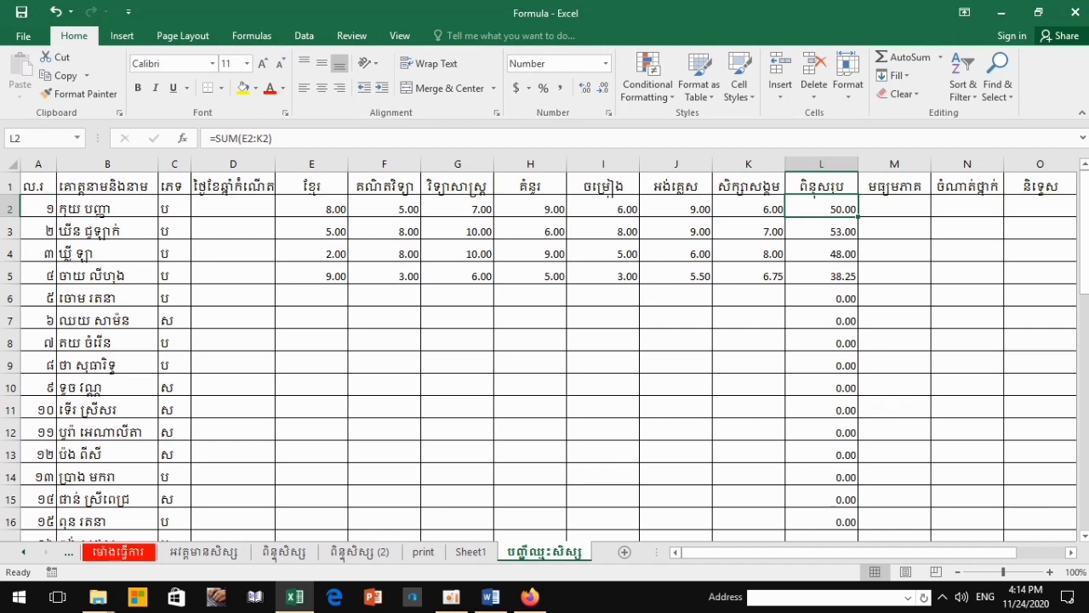
pyautogui.click(311, 297)
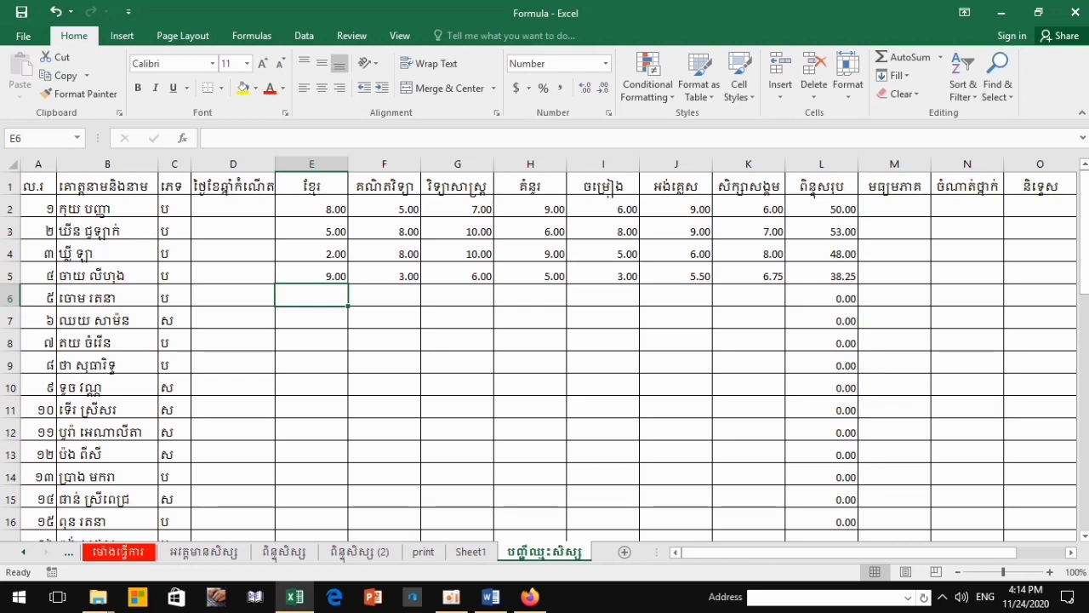
pyautogui.scroll(-4, 545, 357)
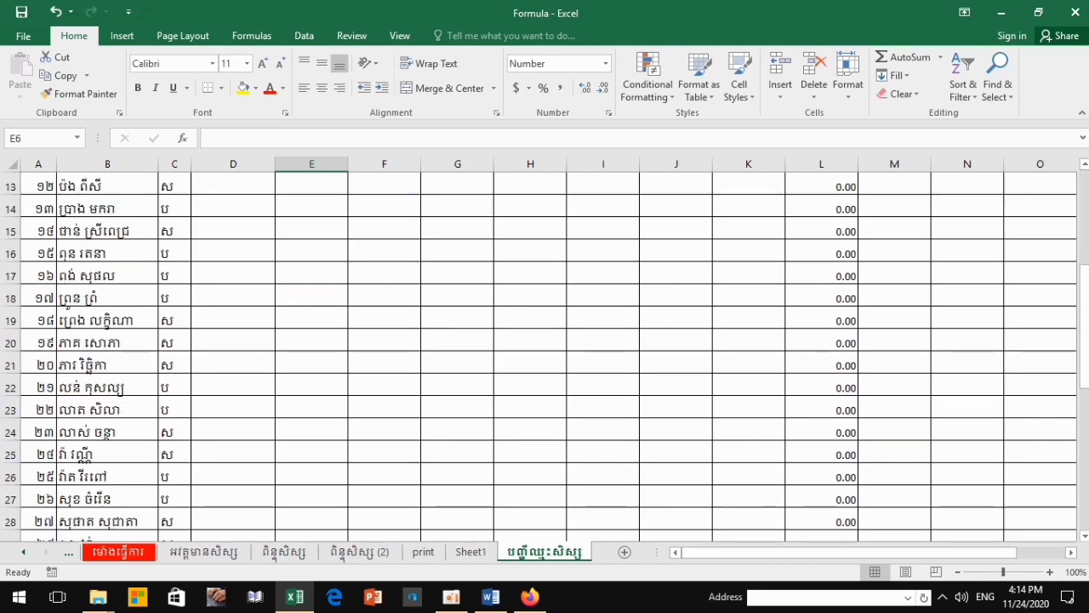
pyautogui.scroll(-3, 545, 357)
pyautogui.scroll(-3, 544, 358)
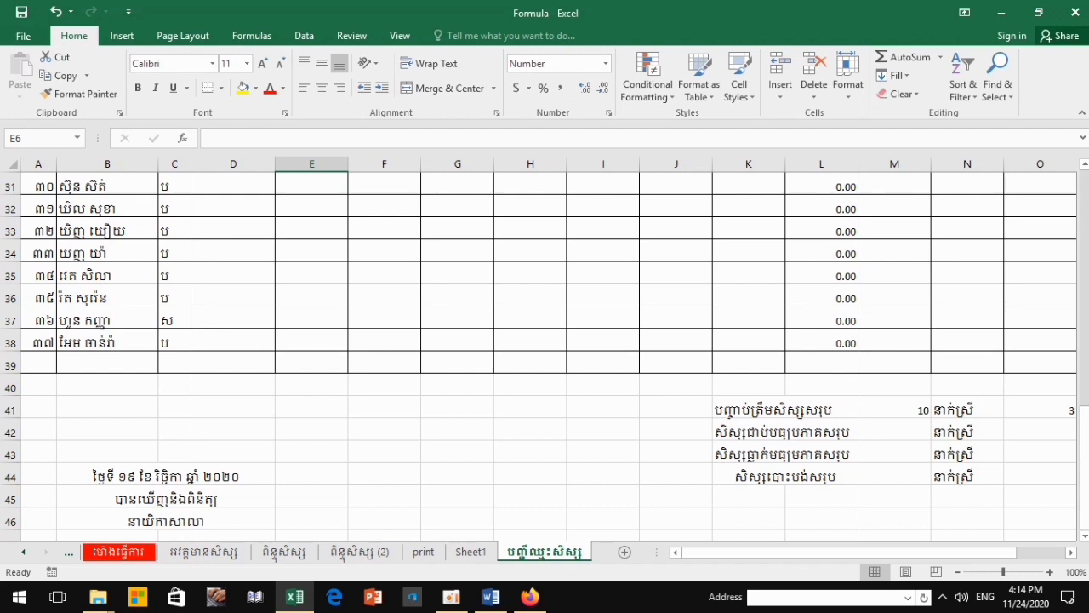
pyautogui.scroll(3, 545, 357)
pyautogui.scroll(3, 545, 358)
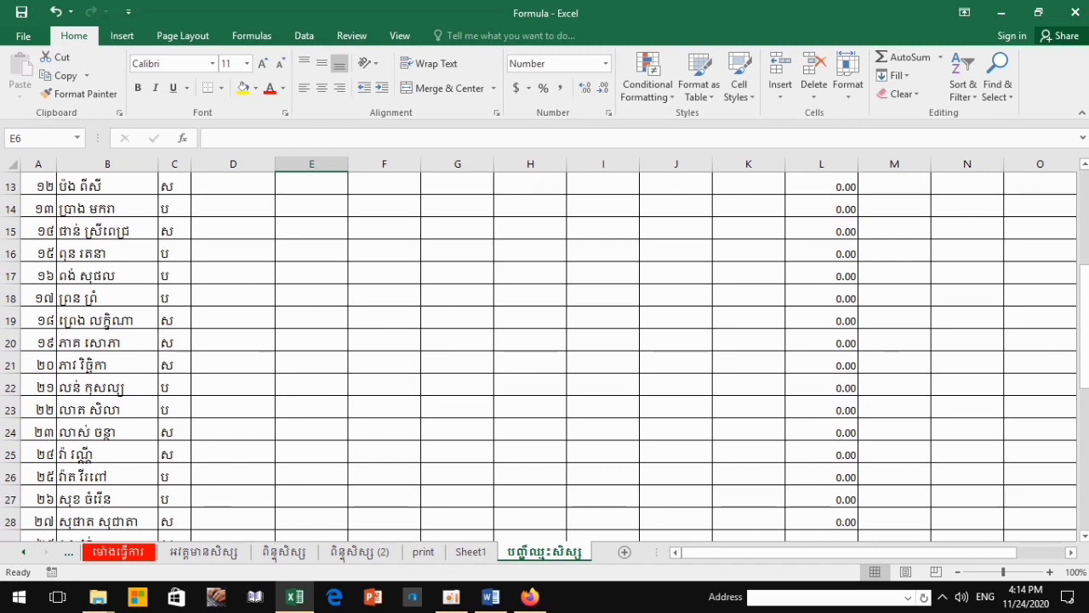
pyautogui.scroll(3, 544, 358)
pyautogui.scroll(1, 544, 357)
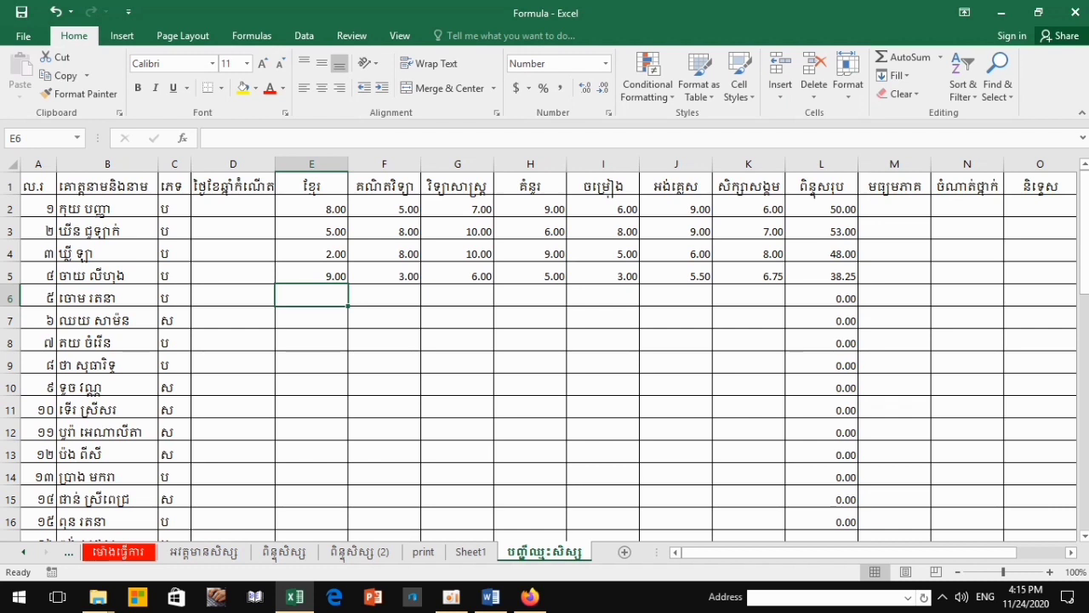
pyautogui.scroll(-2, 544, 349)
pyautogui.scroll(-1, 545, 349)
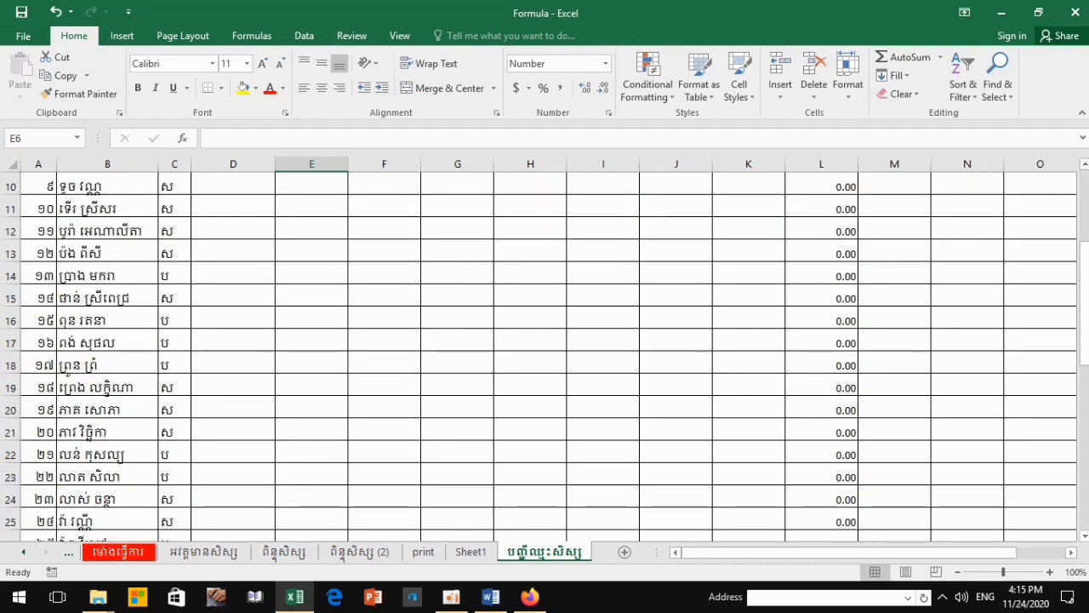
pyautogui.scroll(-3, 545, 349)
pyautogui.scroll(-3, 545, 349)
pyautogui.scroll(-1, 544, 349)
pyautogui.scroll(-3, 544, 349)
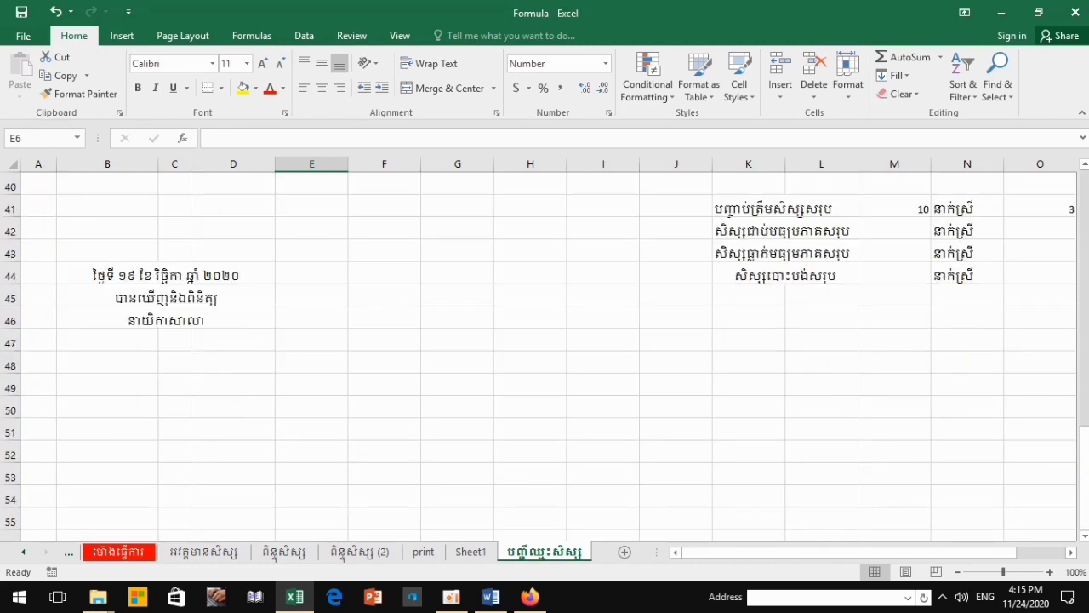
pyautogui.scroll(4, 545, 348)
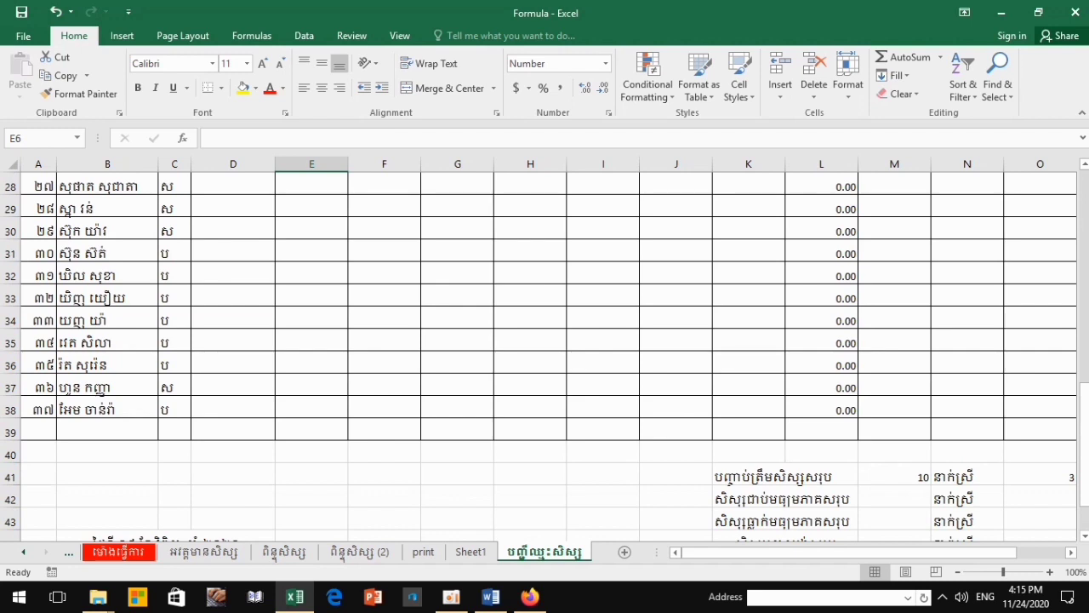
pyautogui.scroll(3, 545, 349)
pyautogui.scroll(3, 545, 349)
pyautogui.scroll(2, 544, 349)
pyautogui.scroll(1, 544, 349)
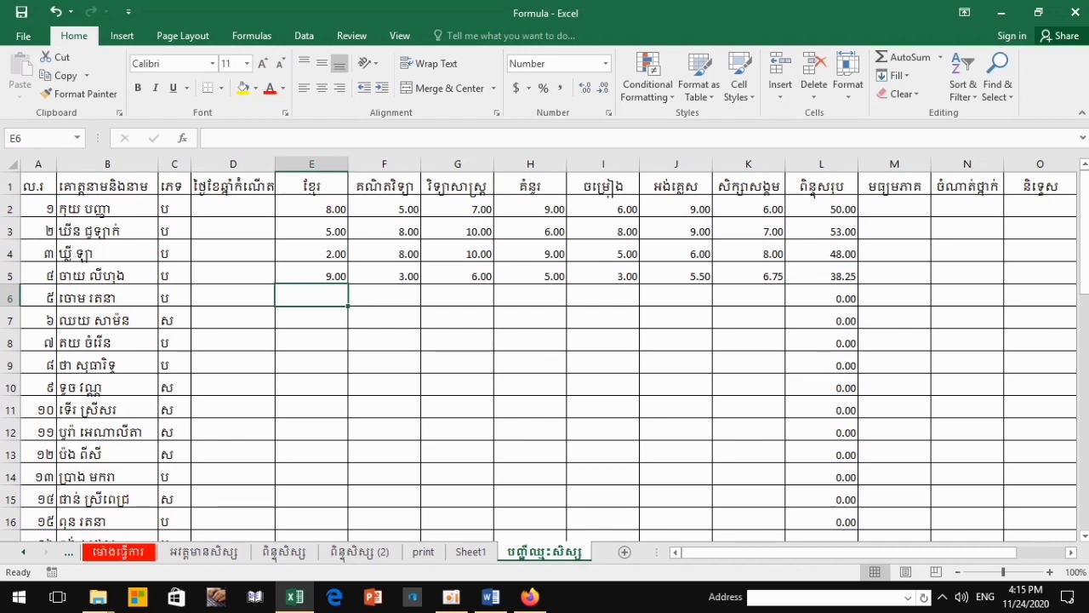
pyautogui.click(312, 208)
pyautogui.press('Right')
pyautogui.press('Right')
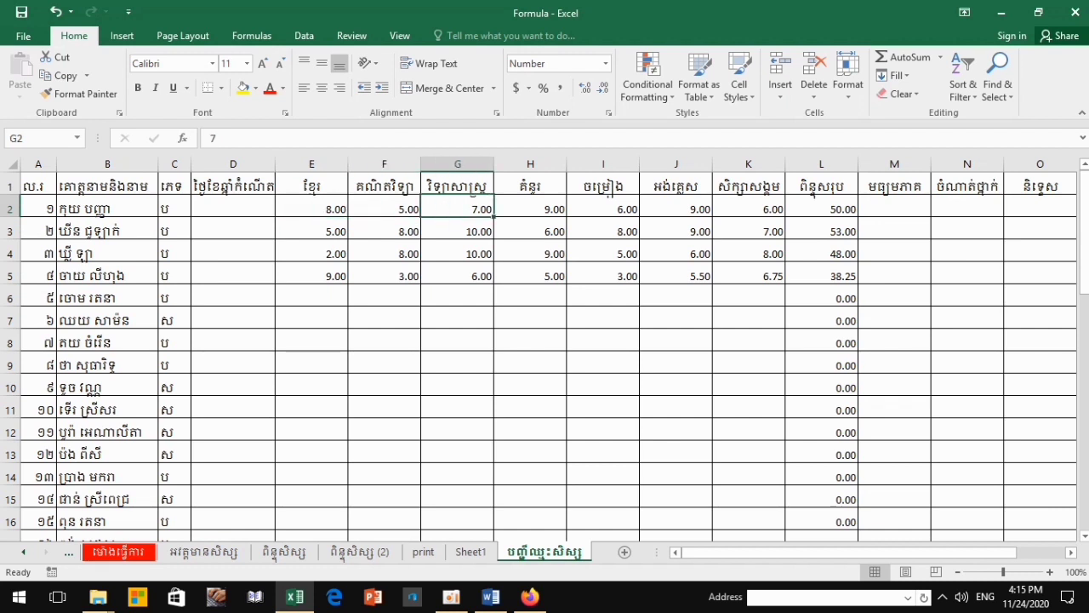
pyautogui.press('Right')
pyautogui.press('Right')
pyautogui.press('Right')
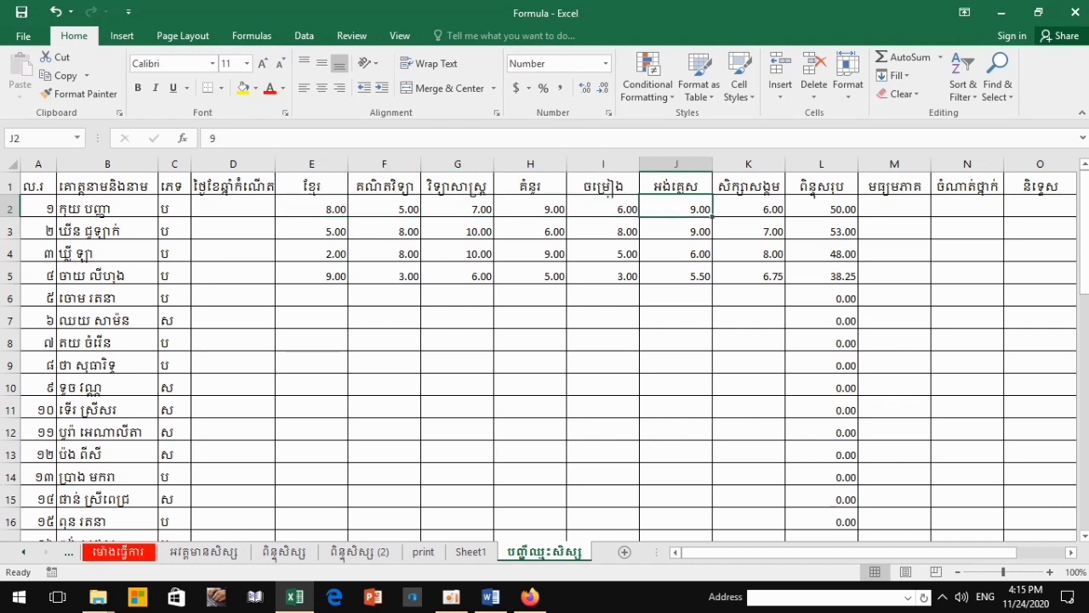
pyautogui.press('Right')
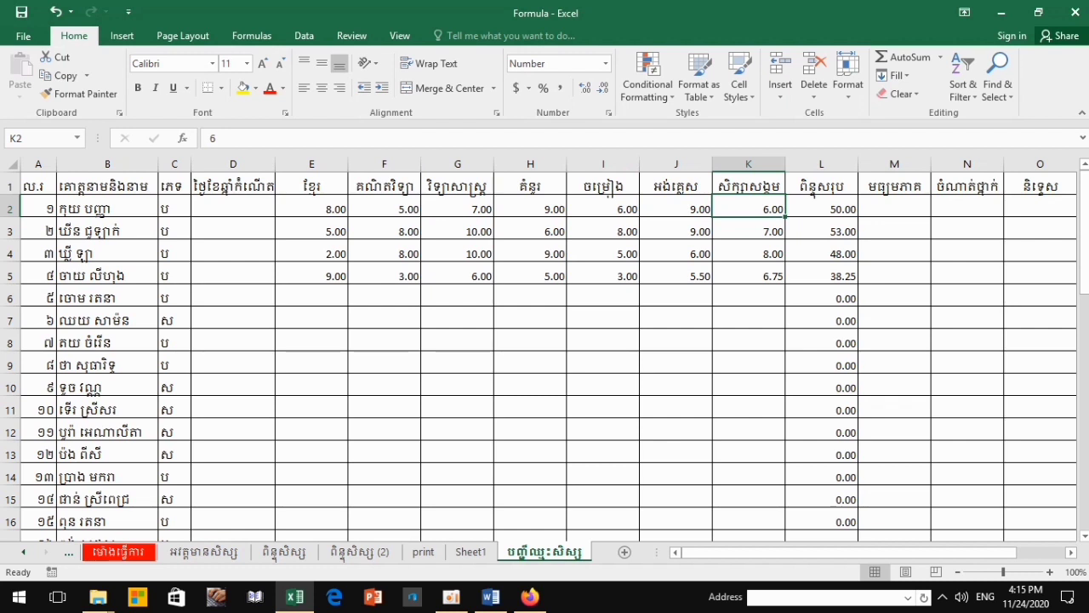
pyautogui.click(311, 231)
pyautogui.press('Right')
pyautogui.press('Right')
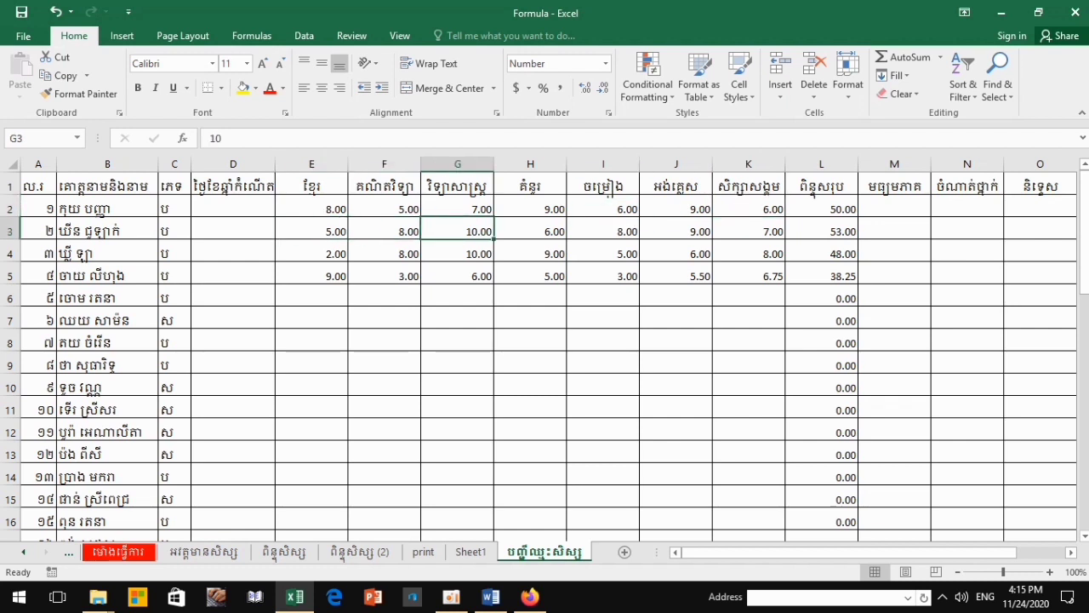
pyautogui.press('Right')
pyautogui.press('Right')
pyautogui.press('Right')
pyautogui.press('Right')
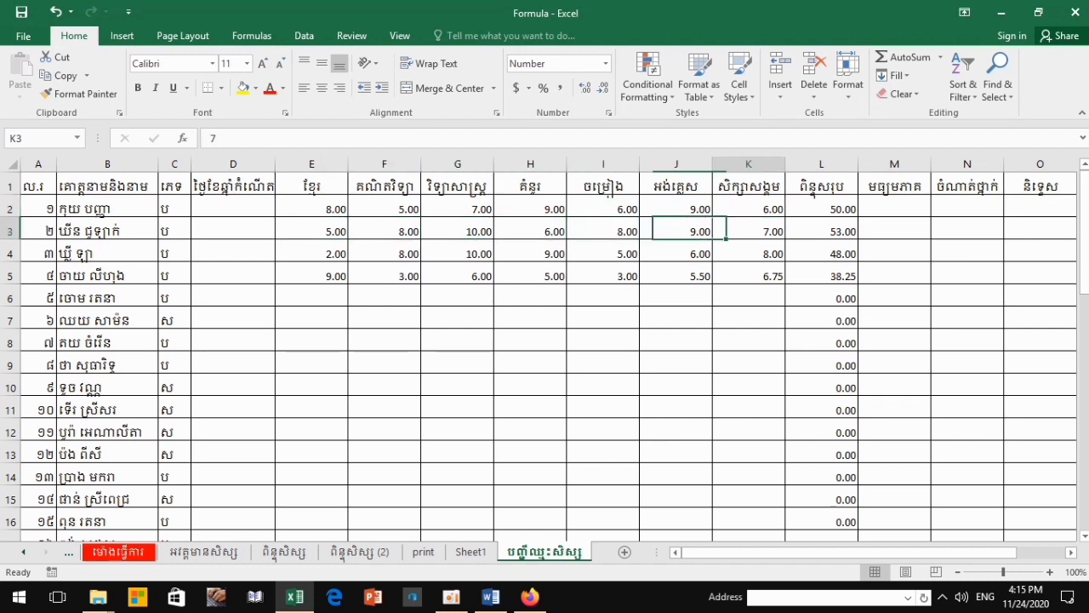
pyautogui.click(312, 254)
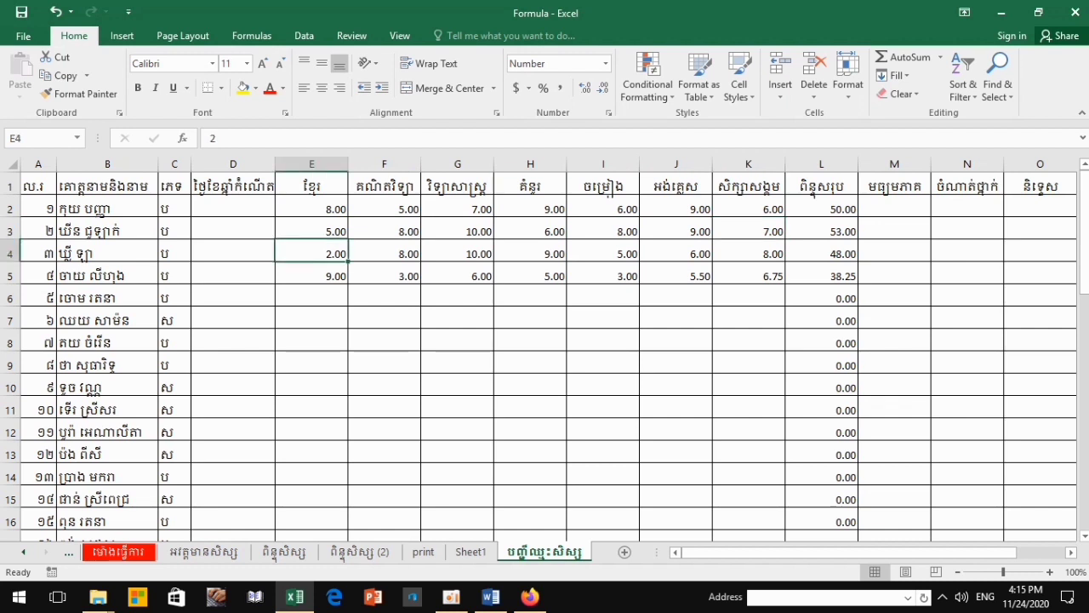
pyautogui.press('Right')
pyautogui.press('Right')
pyautogui.press('Right')
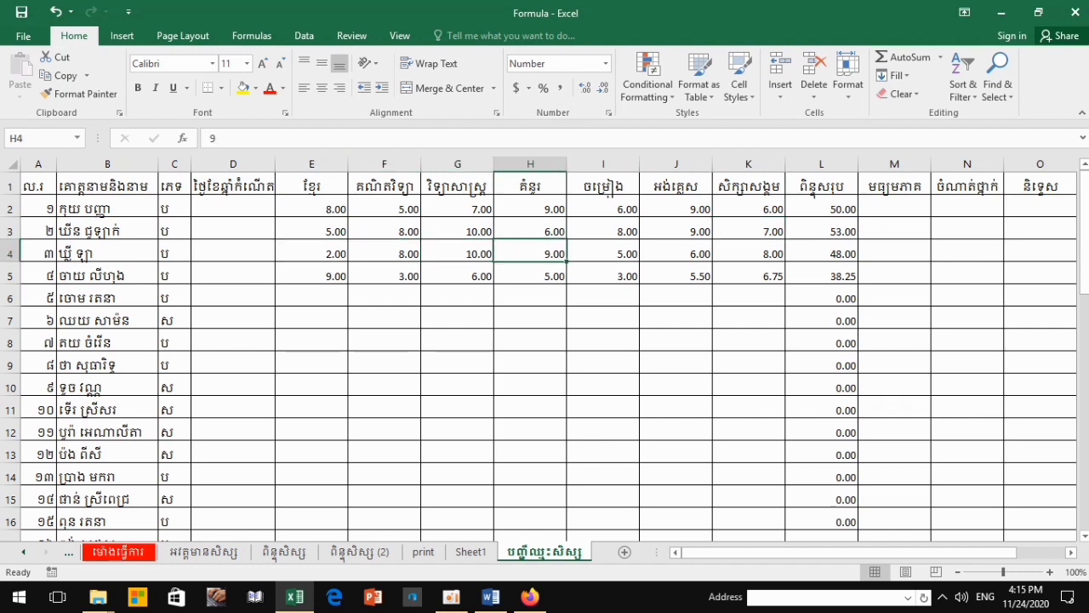
pyautogui.press('Right')
pyautogui.press('Right')
pyautogui.press('Right')
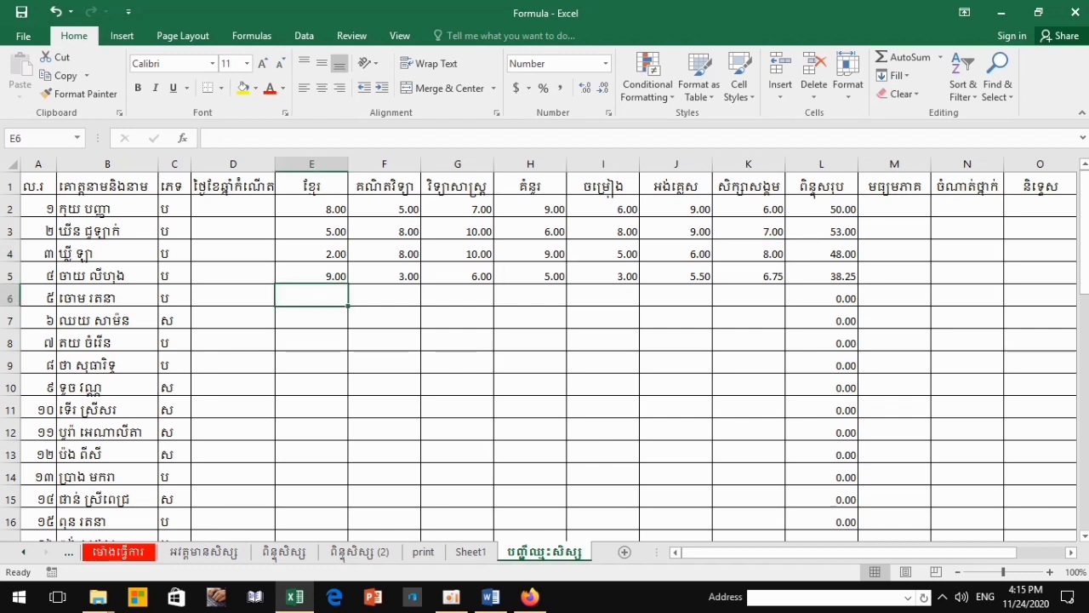
pyautogui.press('Right')
pyautogui.press('Right')
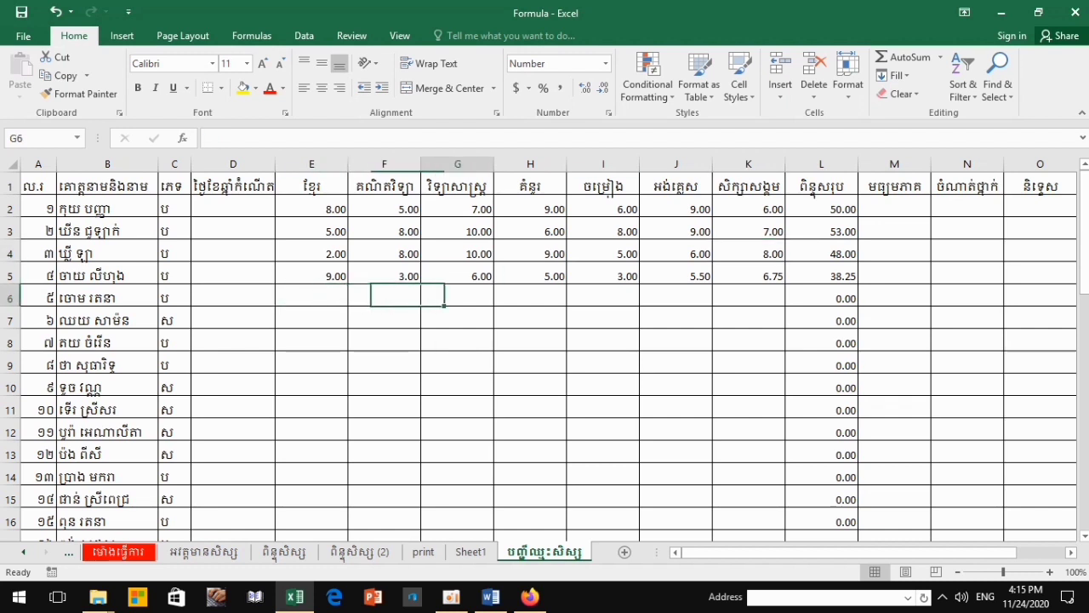
pyautogui.press('Right')
pyautogui.press('Right')
pyautogui.press('Right')
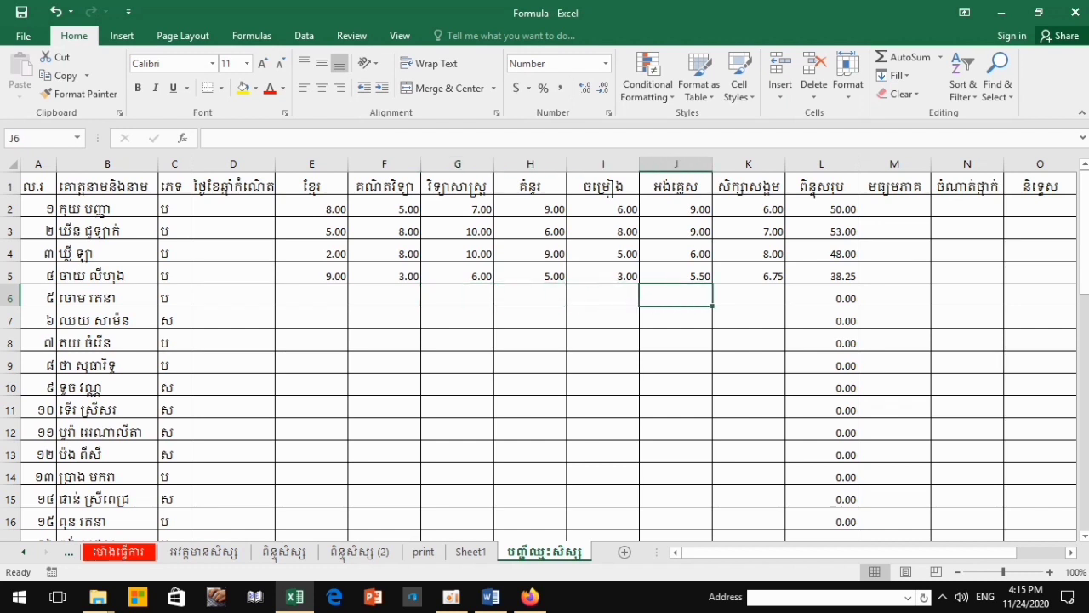
pyautogui.press('Right')
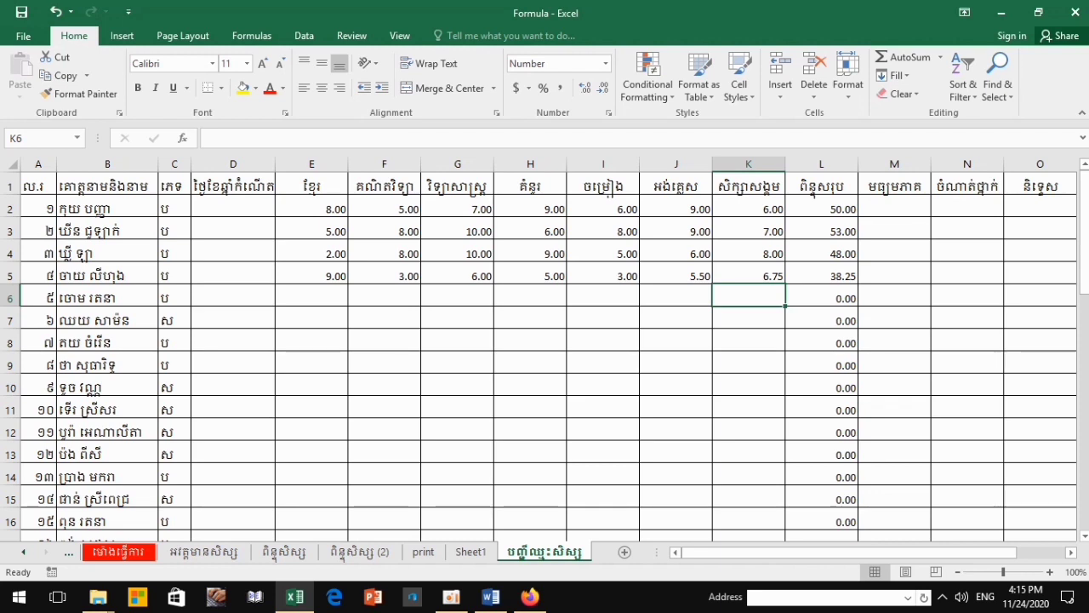
pyautogui.scroll(-2, 545, 349)
pyautogui.scroll(2, 544, 349)
pyautogui.scroll(-1, 544, 358)
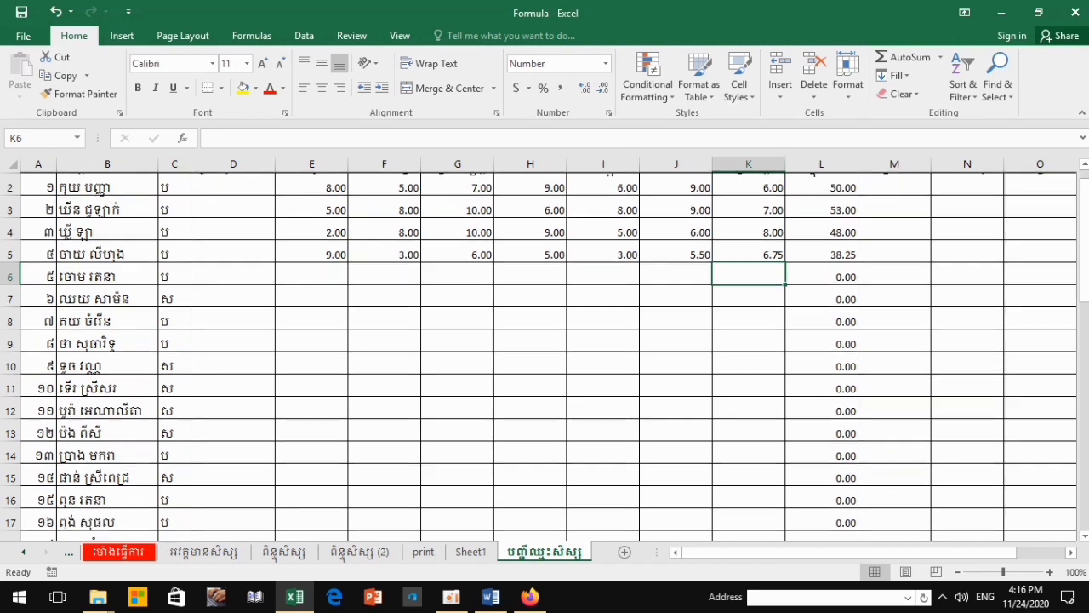
pyautogui.scroll(-2, 545, 357)
pyautogui.scroll(3, 545, 358)
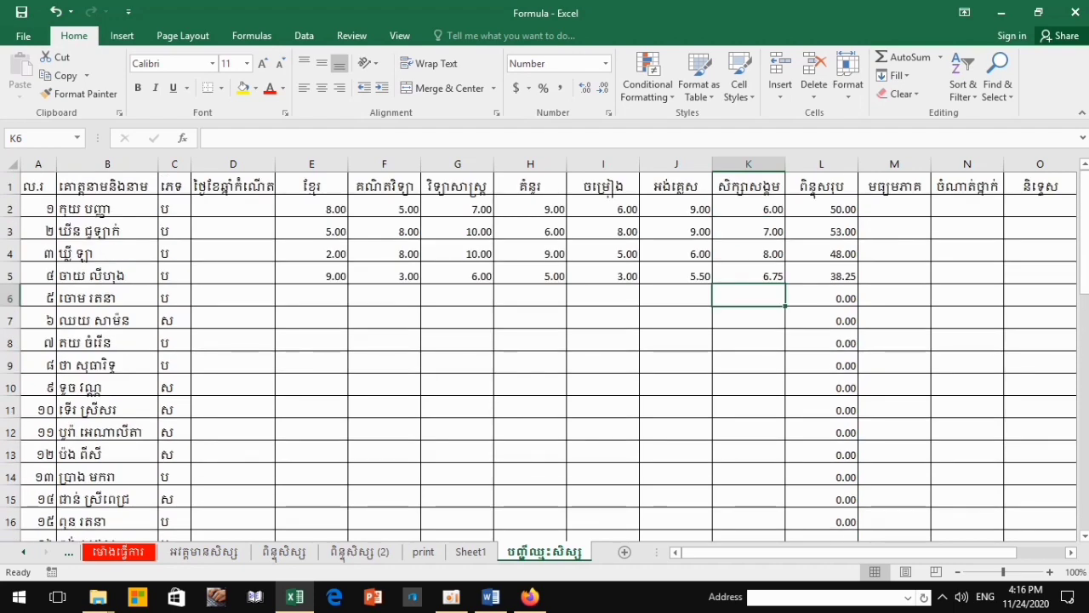
pyautogui.scroll(-2, 544, 358)
pyautogui.scroll(-3, 545, 357)
pyautogui.scroll(-1, 545, 358)
pyautogui.scroll(-4, 544, 358)
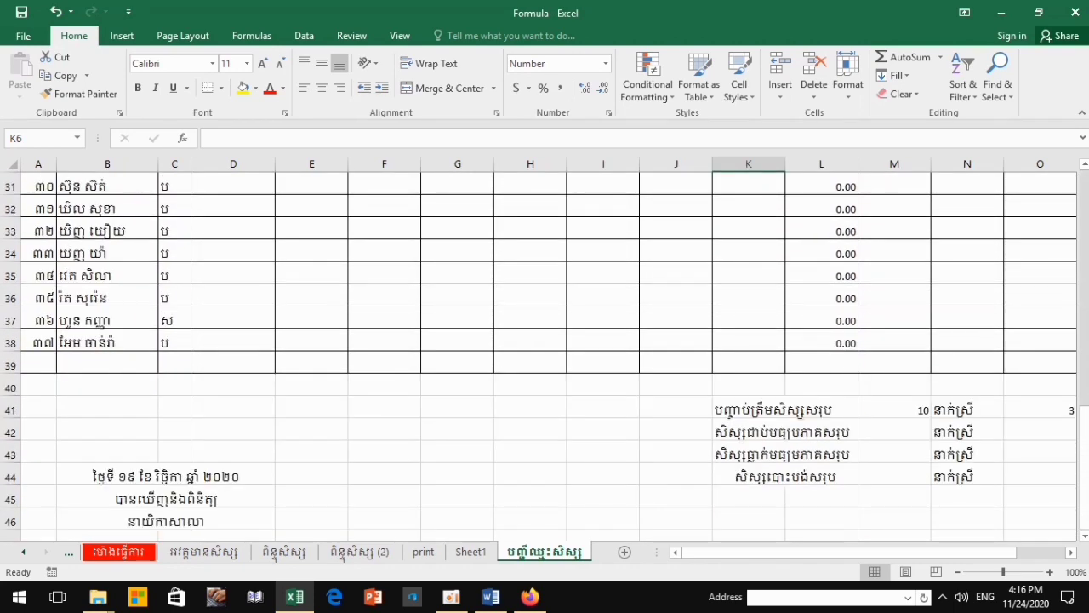
pyautogui.scroll(3, 545, 358)
pyautogui.scroll(4, 544, 358)
pyautogui.scroll(3, 545, 357)
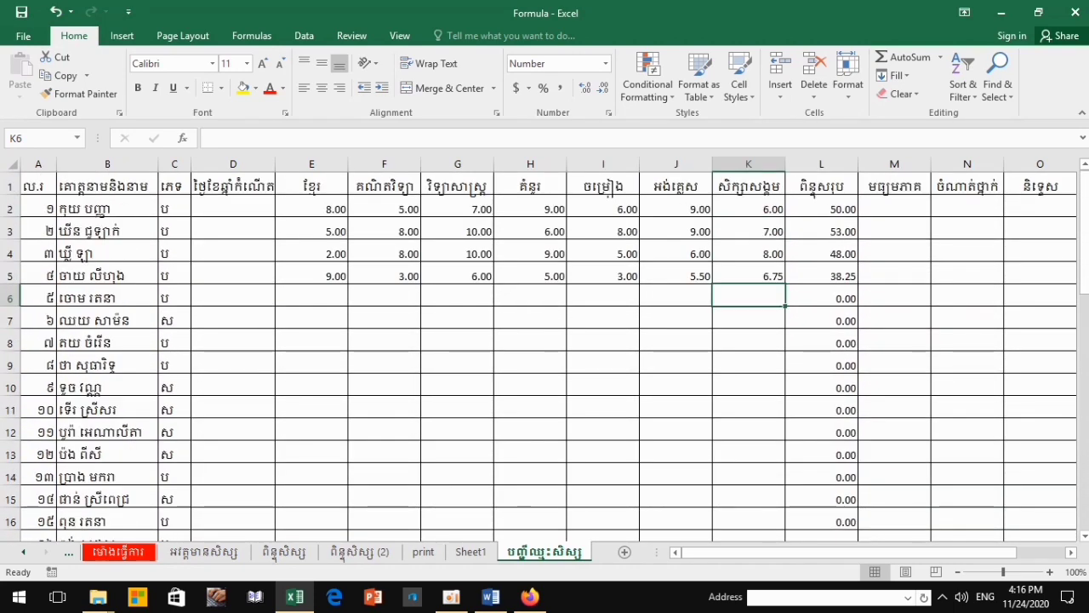